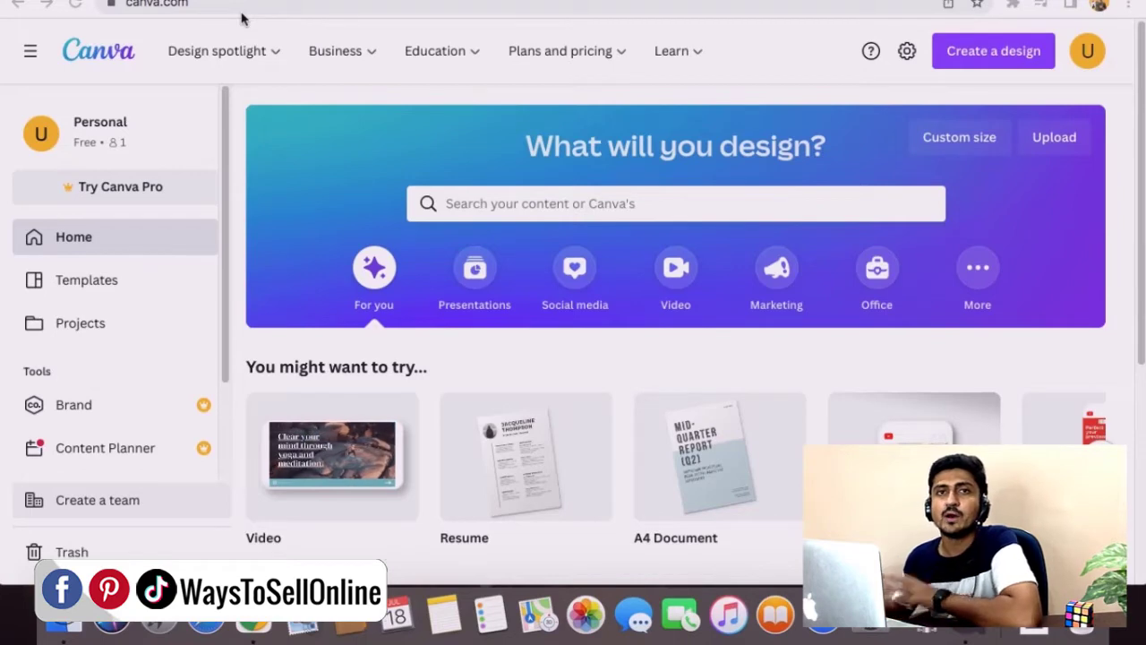
- Search Canva templates for 'health diet pin'
{"action": "left_click", "coordinate": [612, 204]}
{"action": "type", "text": "health diet pi"}
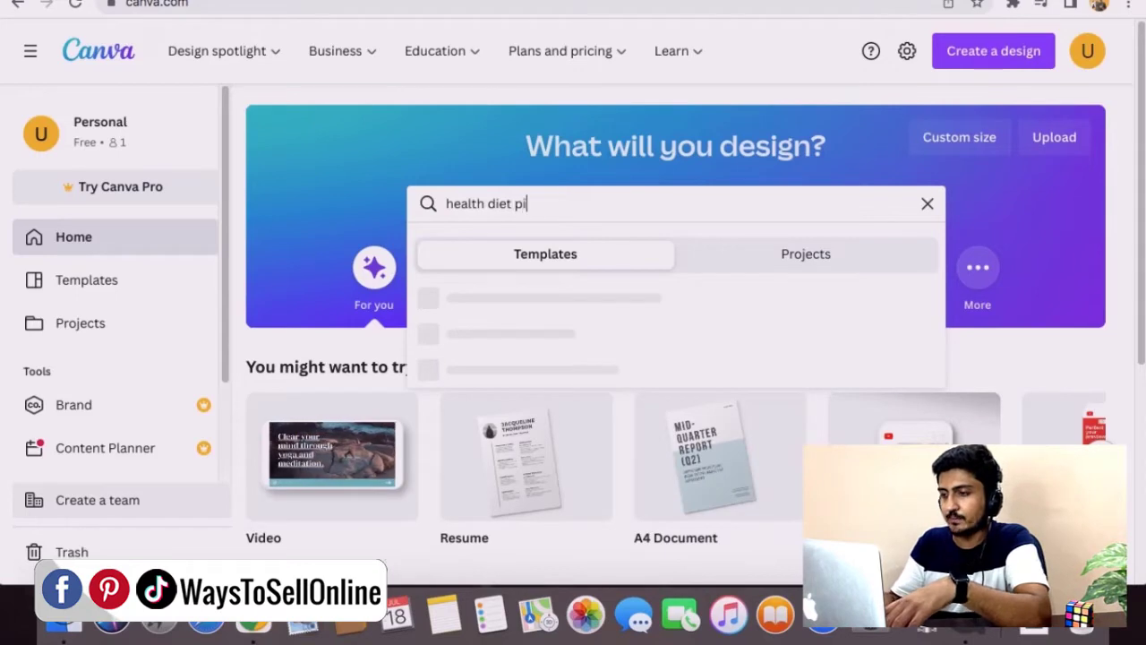
{"action": "key", "text": "Return"}
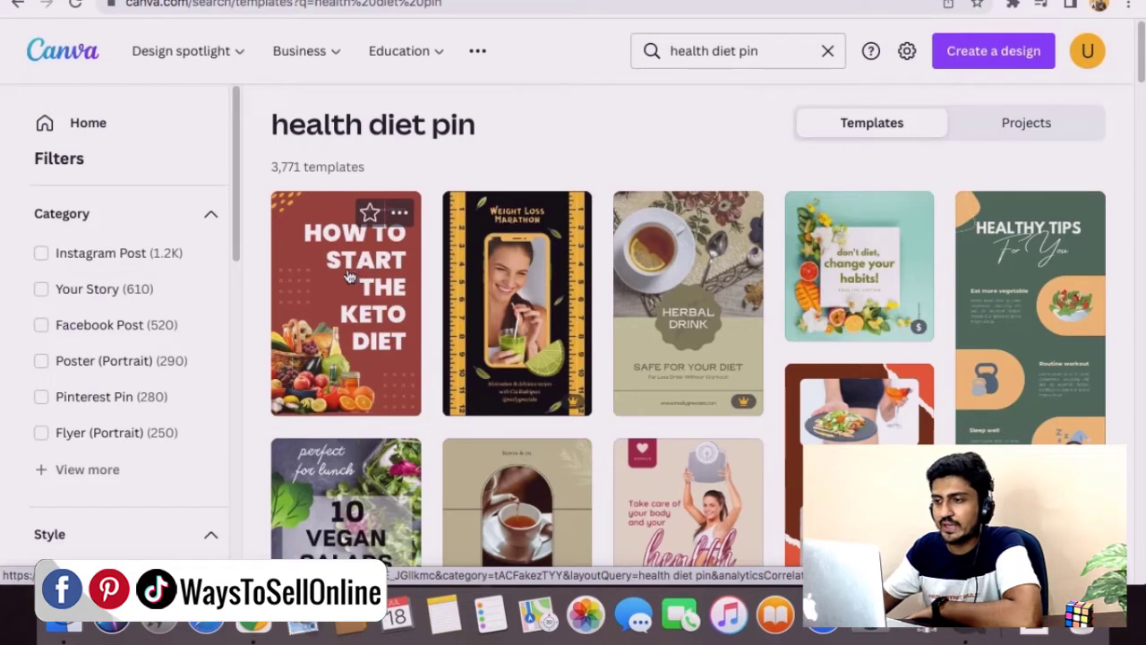
- Open the 'TOP 3 most filling food' Orange Gradient Diet Tips pin template
{"action": "scroll", "coordinate": [690, 307], "scroll_direction": "down", "scroll_amount": 3}
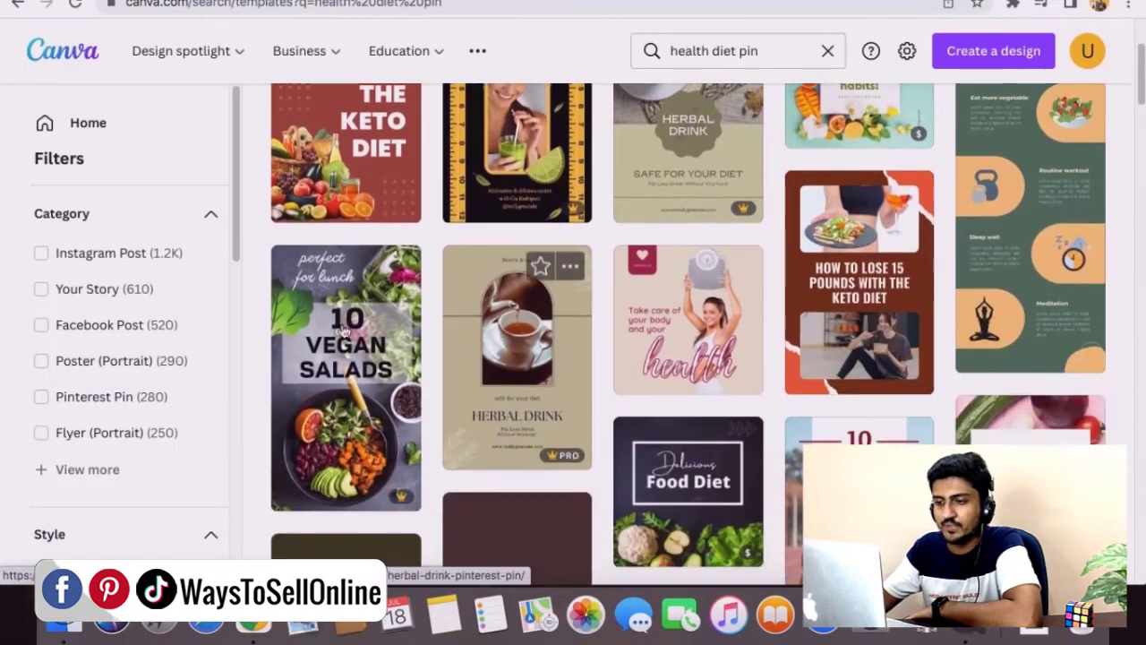
{"action": "scroll", "coordinate": [730, 387], "scroll_direction": "down", "scroll_amount": 3}
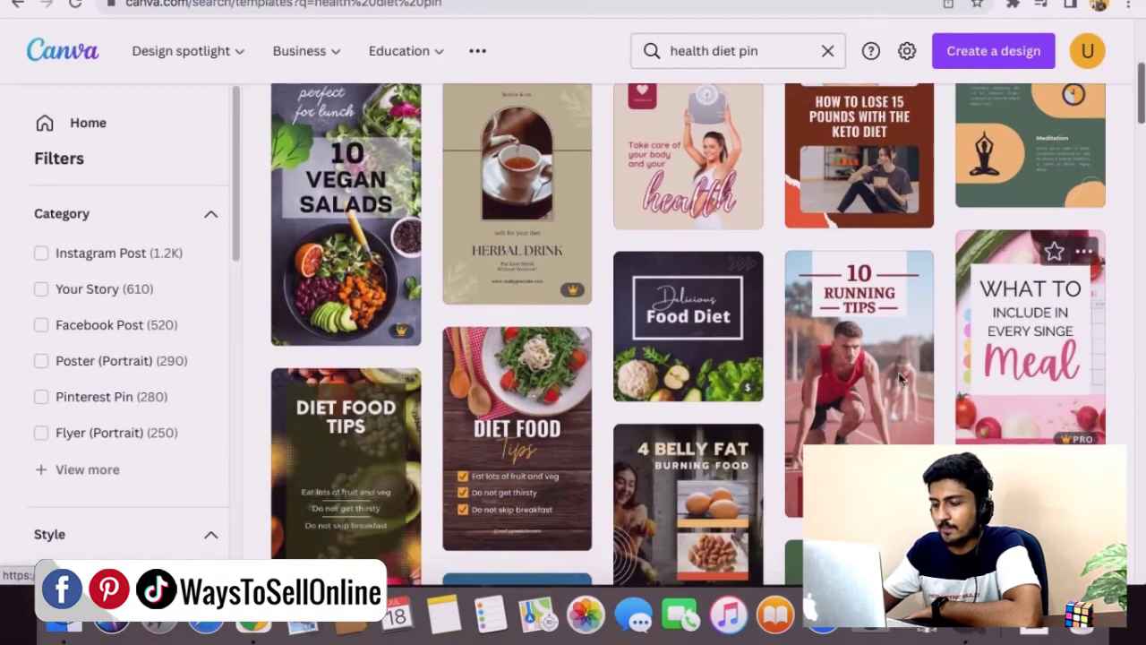
{"action": "scroll", "coordinate": [730, 387], "scroll_direction": "down", "scroll_amount": 6}
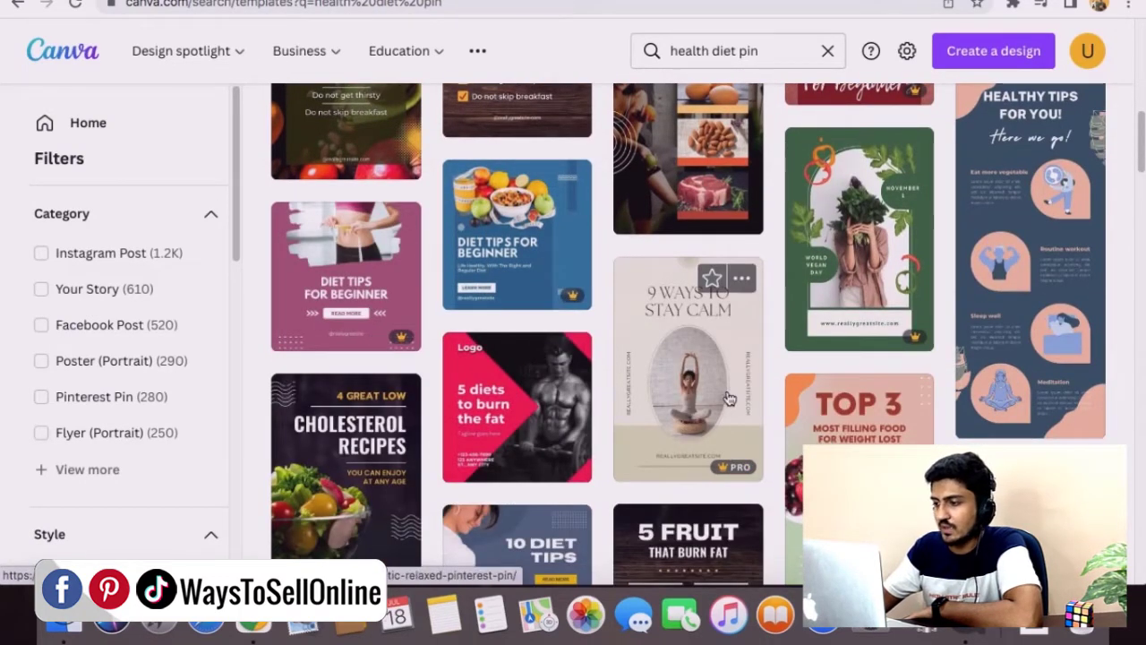
{"action": "scroll", "coordinate": [730, 399], "scroll_direction": "down", "scroll_amount": 2}
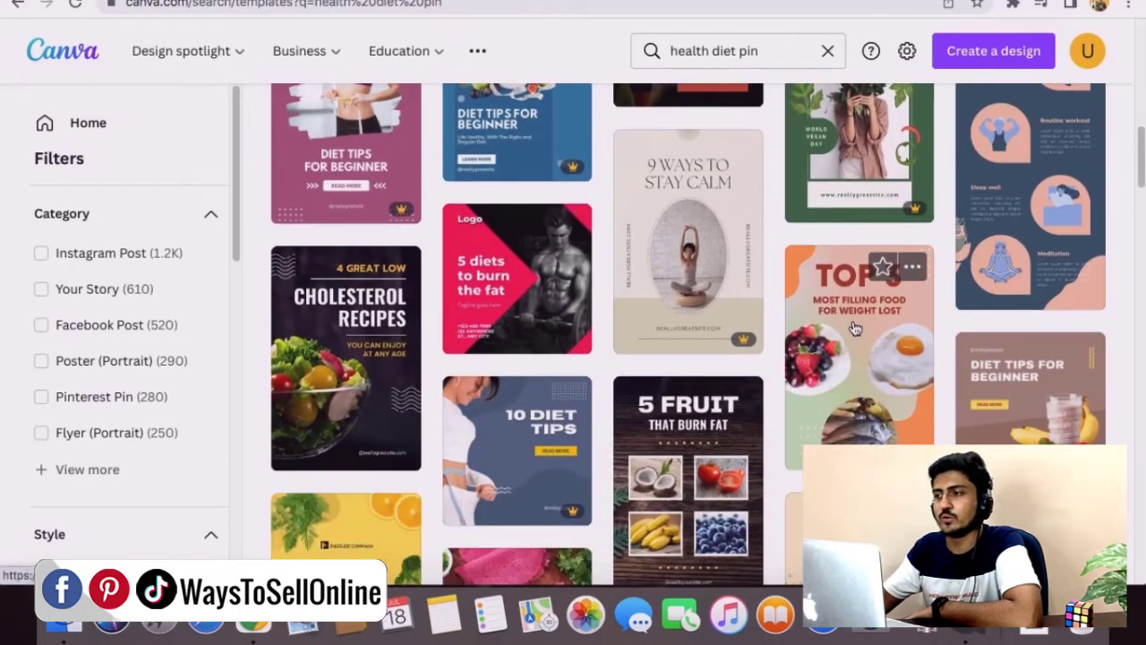
{"action": "left_click", "coordinate": [1030, 385]}
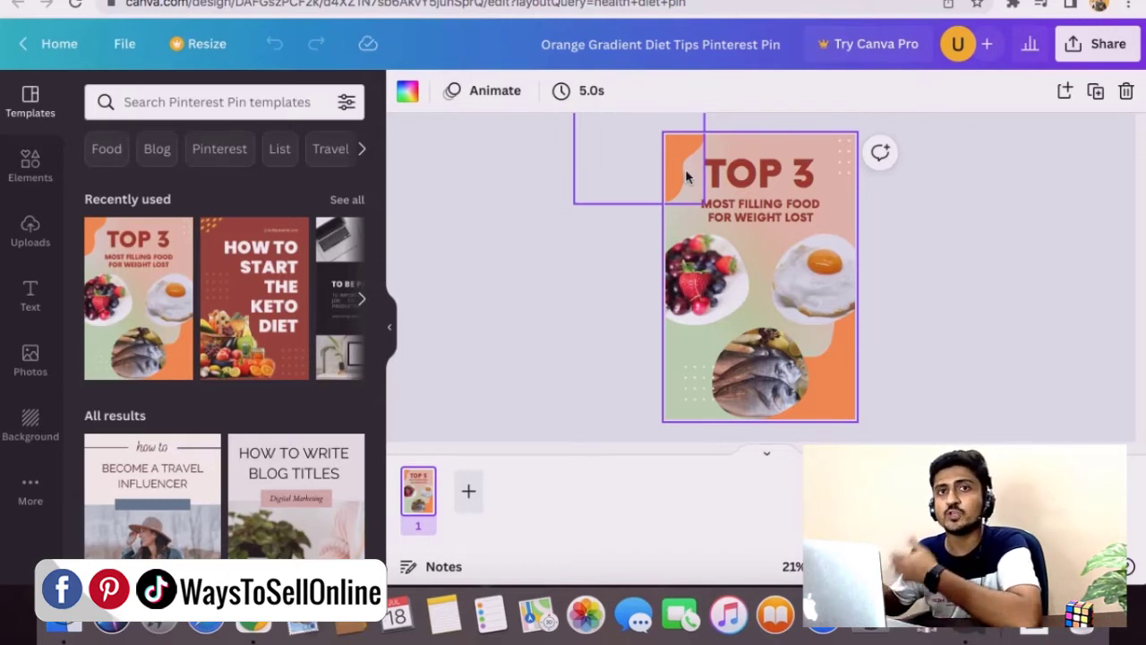
- Zoom in and change the TOP 3 heading to 'UZAIR'
{"action": "key", "text": "super+equal"}
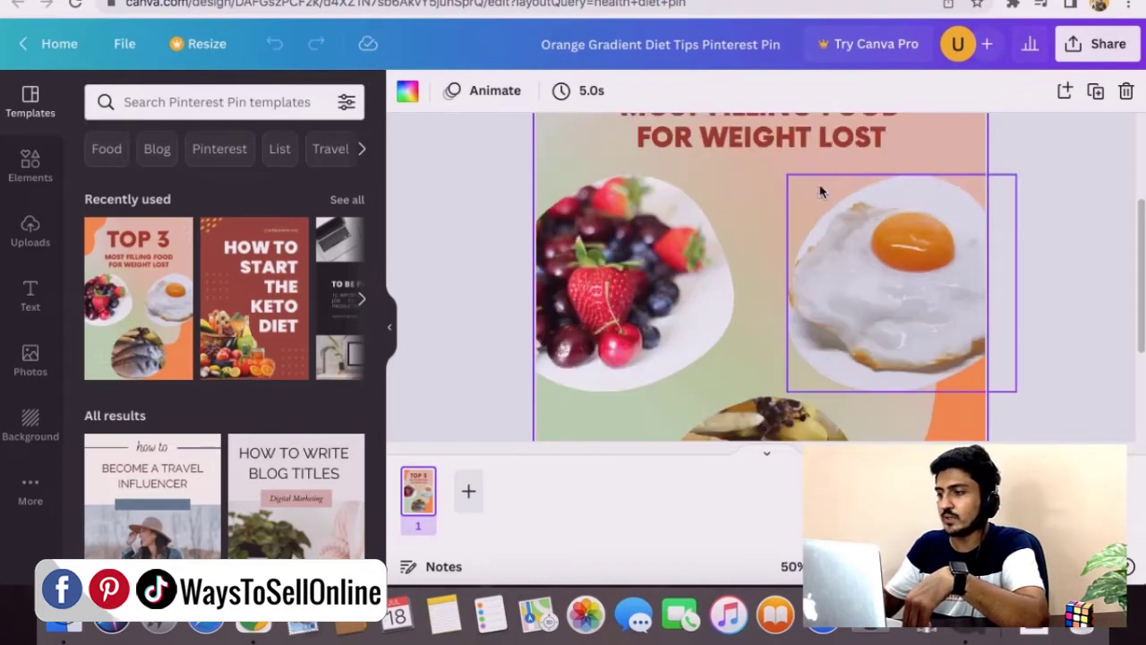
{"action": "scroll", "coordinate": [788, 202], "scroll_direction": "up", "scroll_amount": 4}
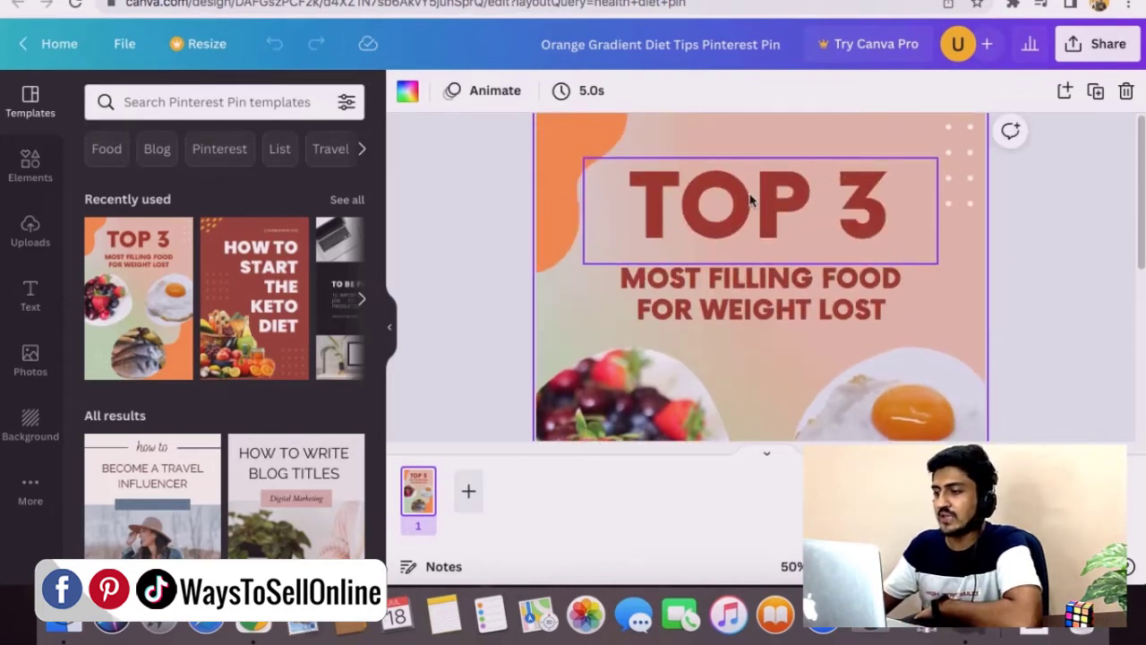
{"action": "left_click", "coordinate": [750, 205]}
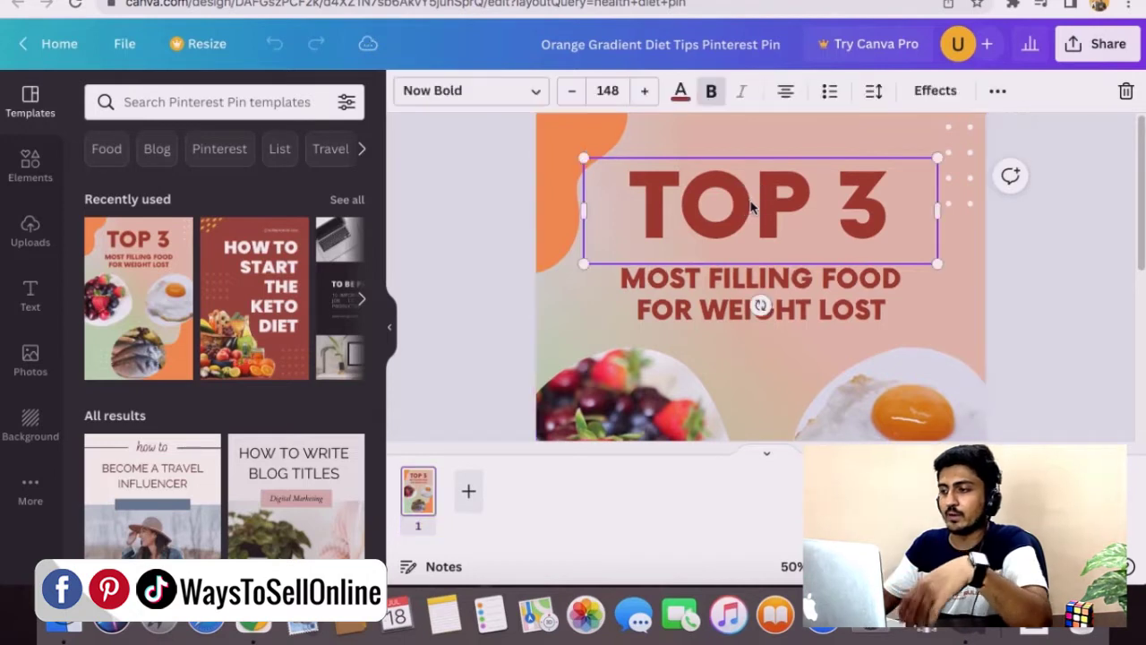
{"action": "left_click", "coordinate": [751, 204]}
{"action": "type", "text": "UZAIR"}
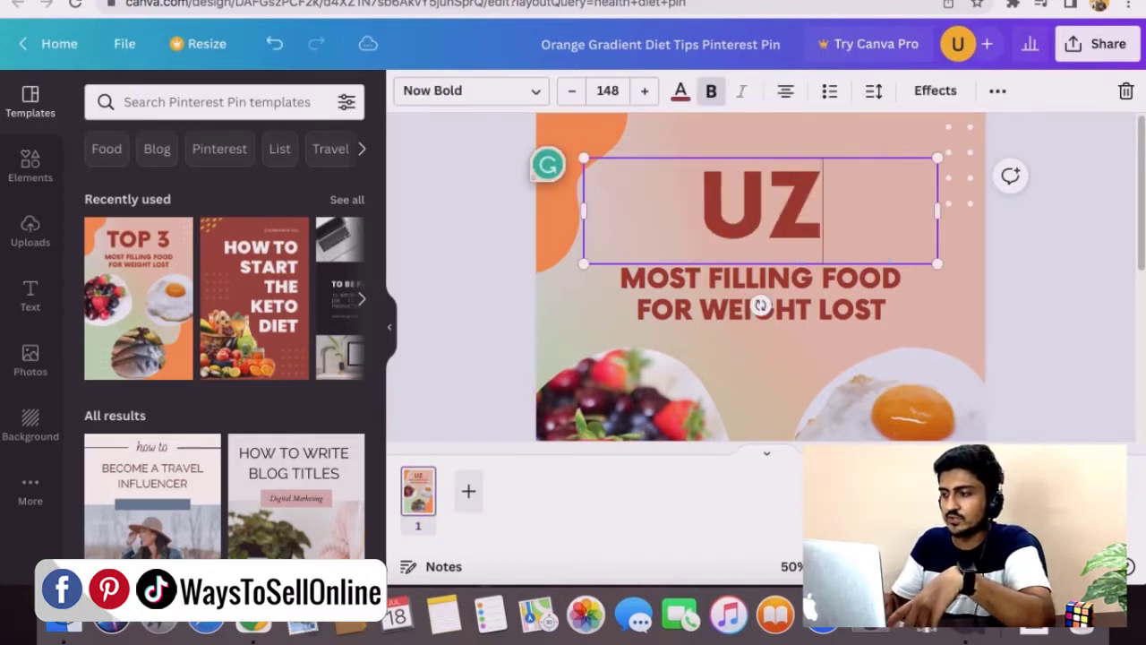
{"action": "key", "text": "Escape"}
{"action": "key", "text": "Escape"}
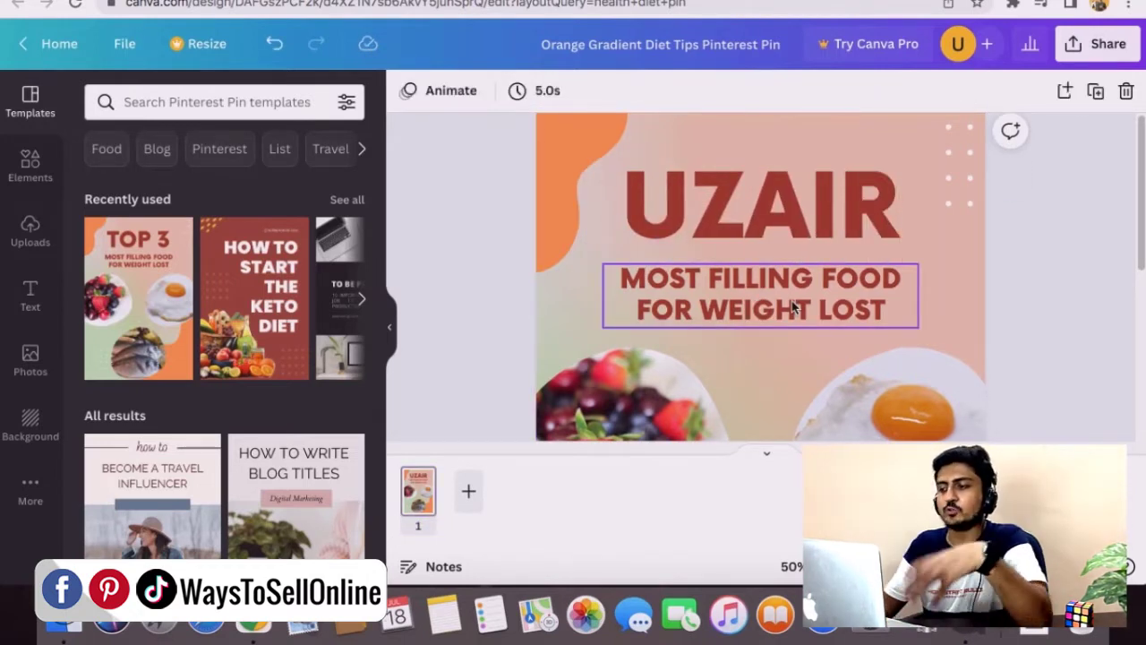
- Replace the subheading with 'EAT HEALTHY BREAKFAST DAILY!'
{"action": "double_click", "coordinate": [791, 292]}
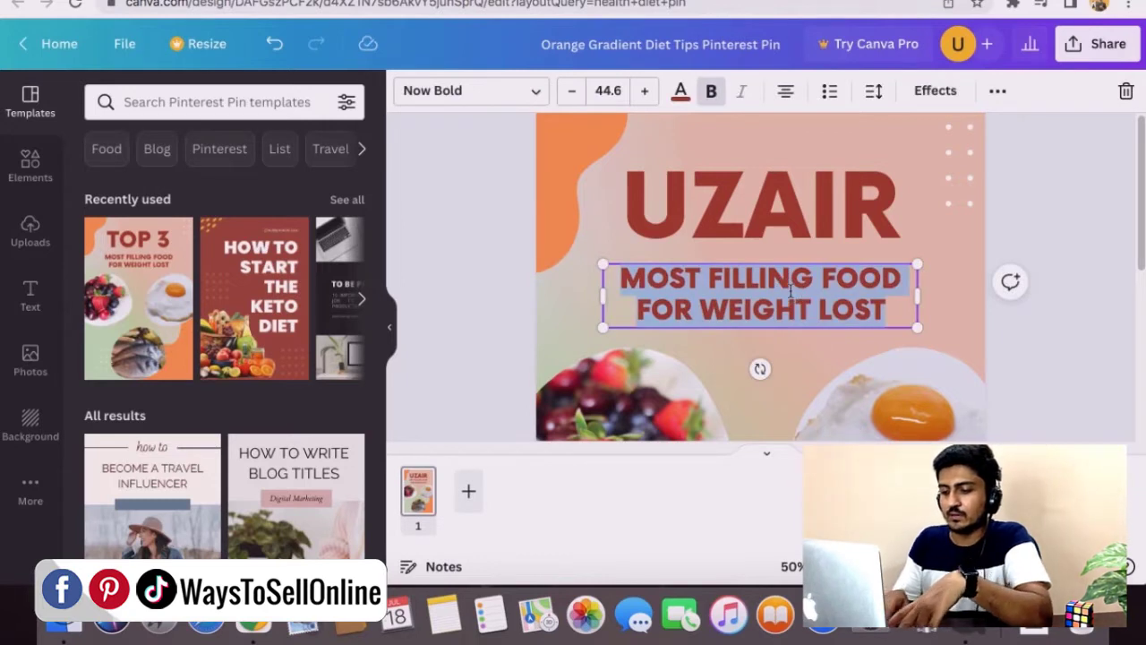
{"action": "type", "text": "EAT HEALTHY BREAK"}
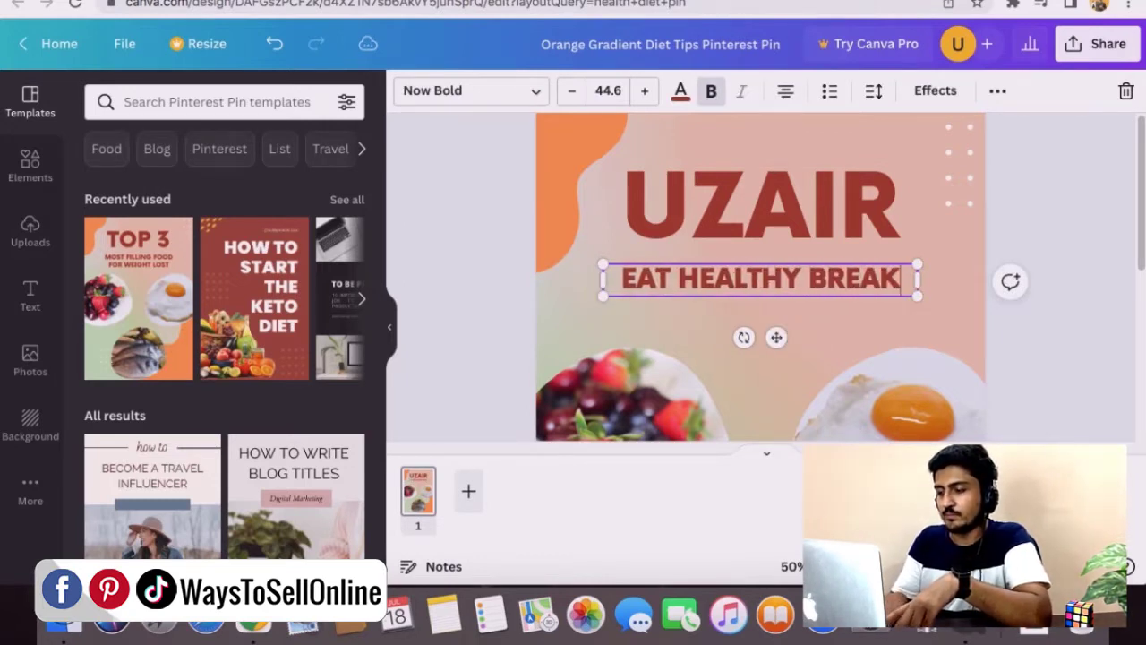
{"action": "type", "text": "FAST DAIL"}
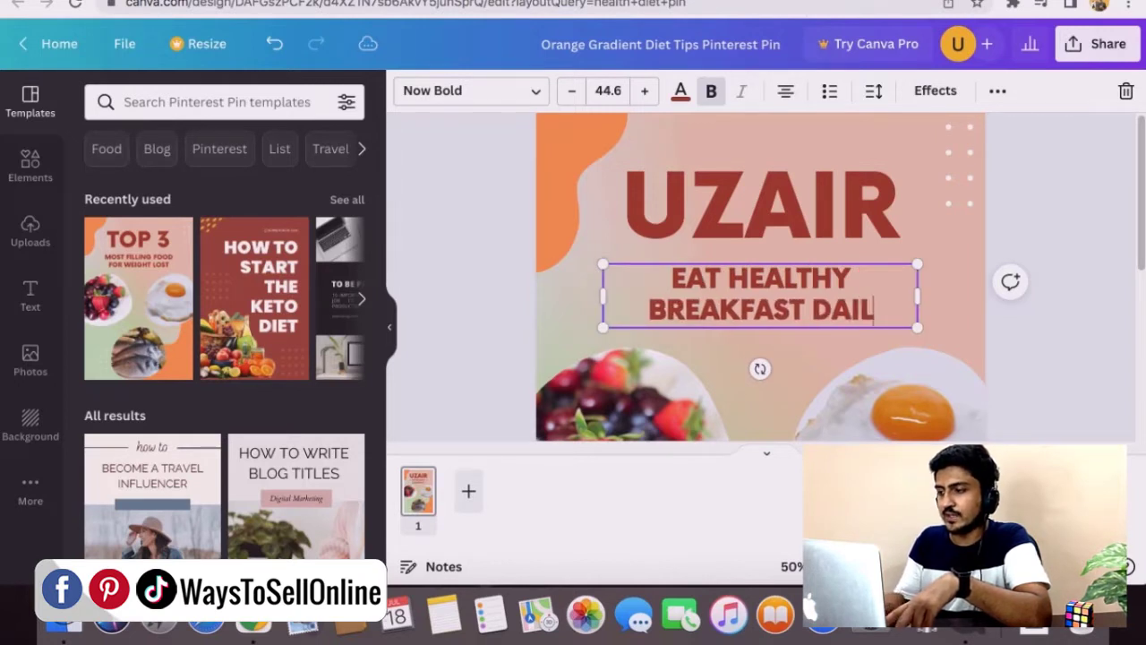
{"action": "type", "text": "Y!"}
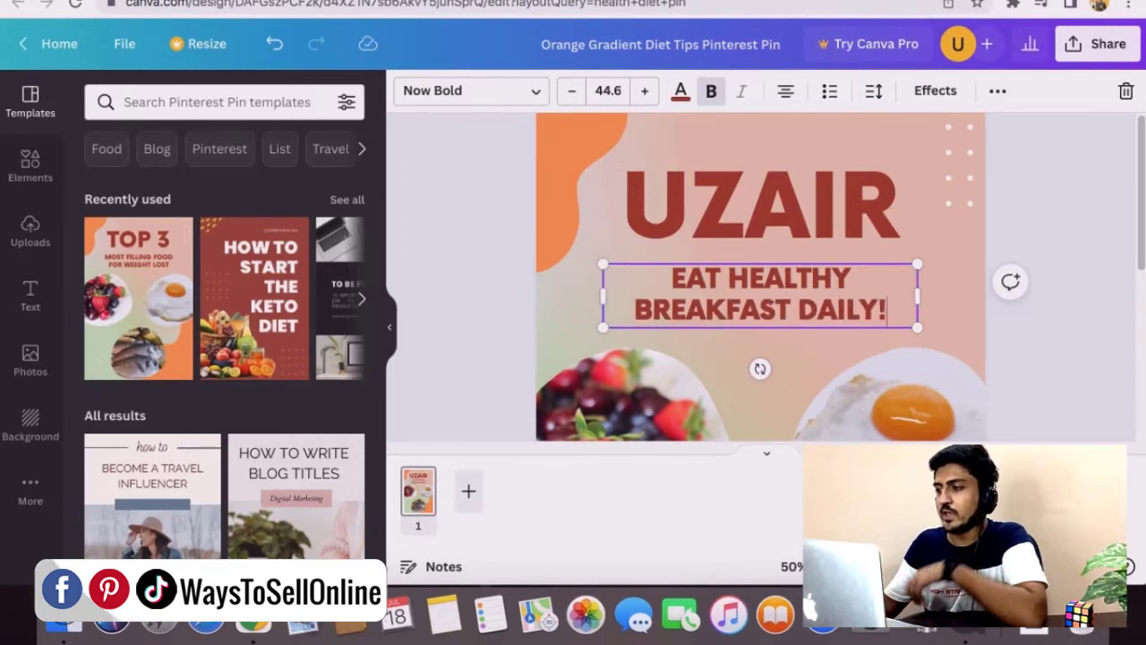
{"action": "left_click", "coordinate": [1052, 322]}
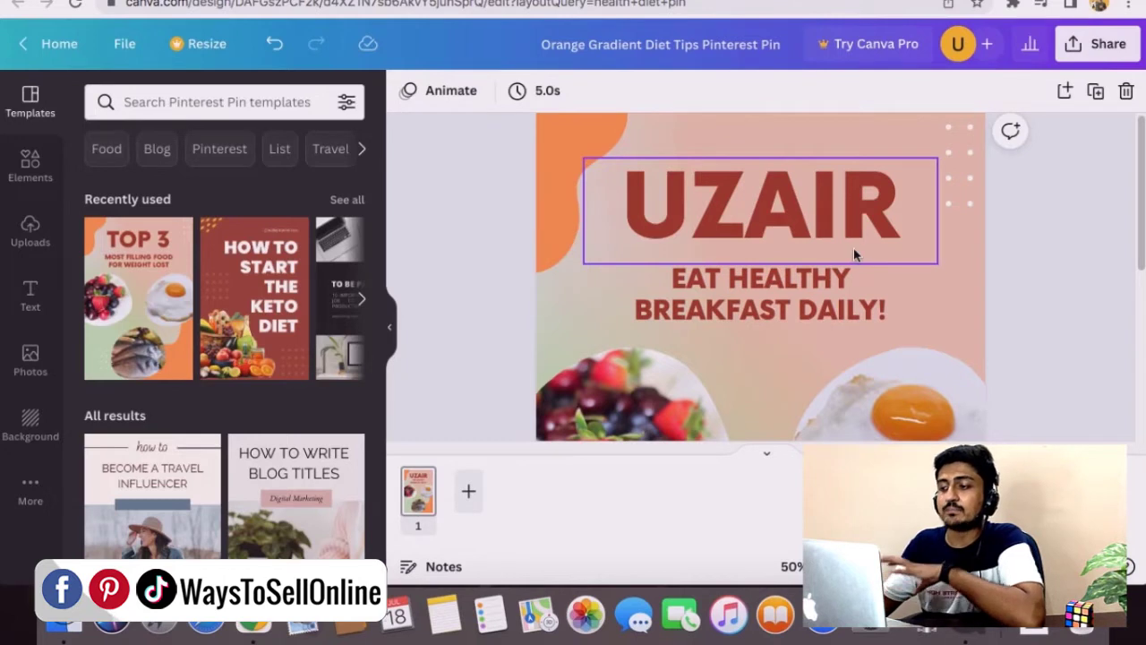
{"action": "left_click", "coordinate": [744, 289]}
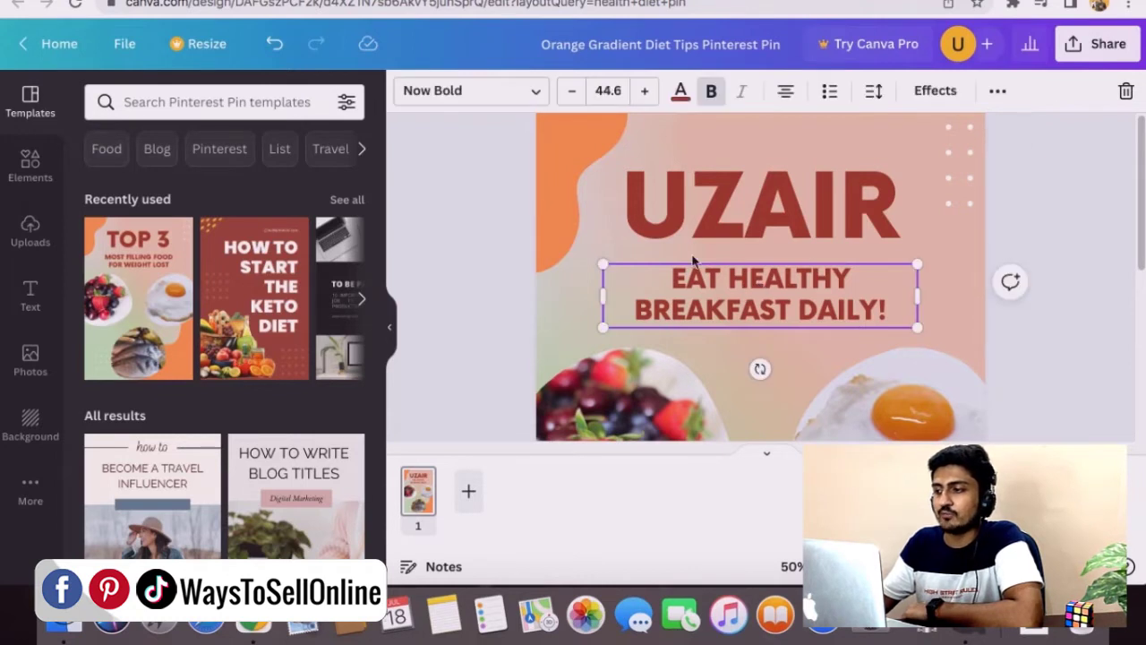
- Recolour the 'EAT HEALTHY BREAKFAST DAILY!' subheading with the orange photo-colour swatch
{"action": "left_click", "coordinate": [682, 93]}
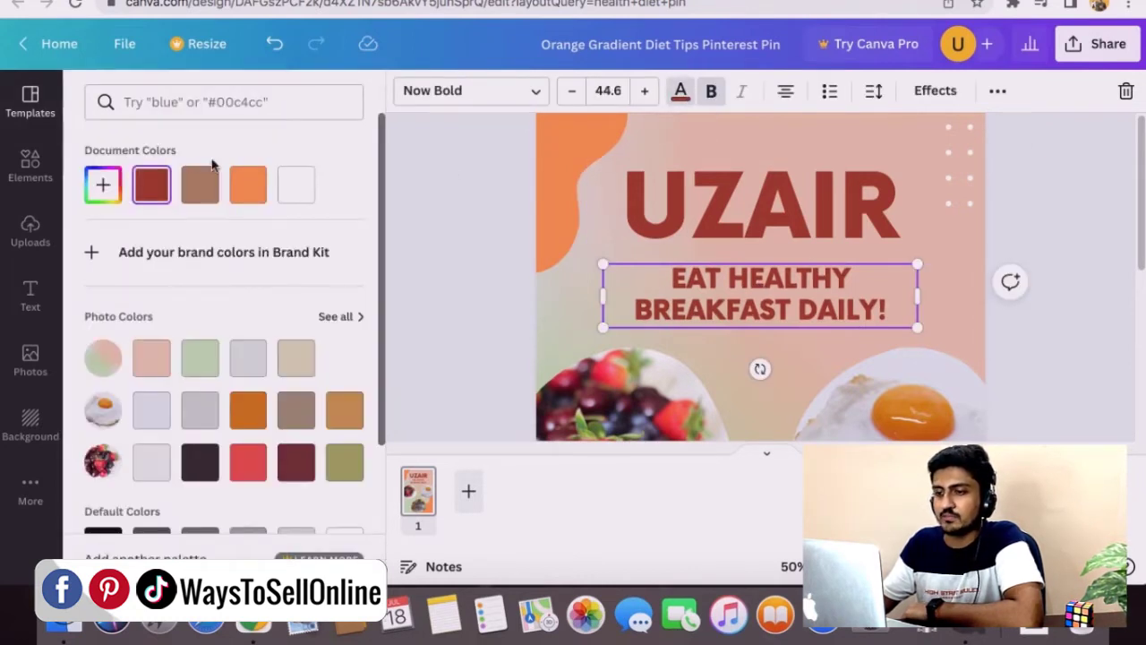
{"action": "left_click", "coordinate": [244, 417]}
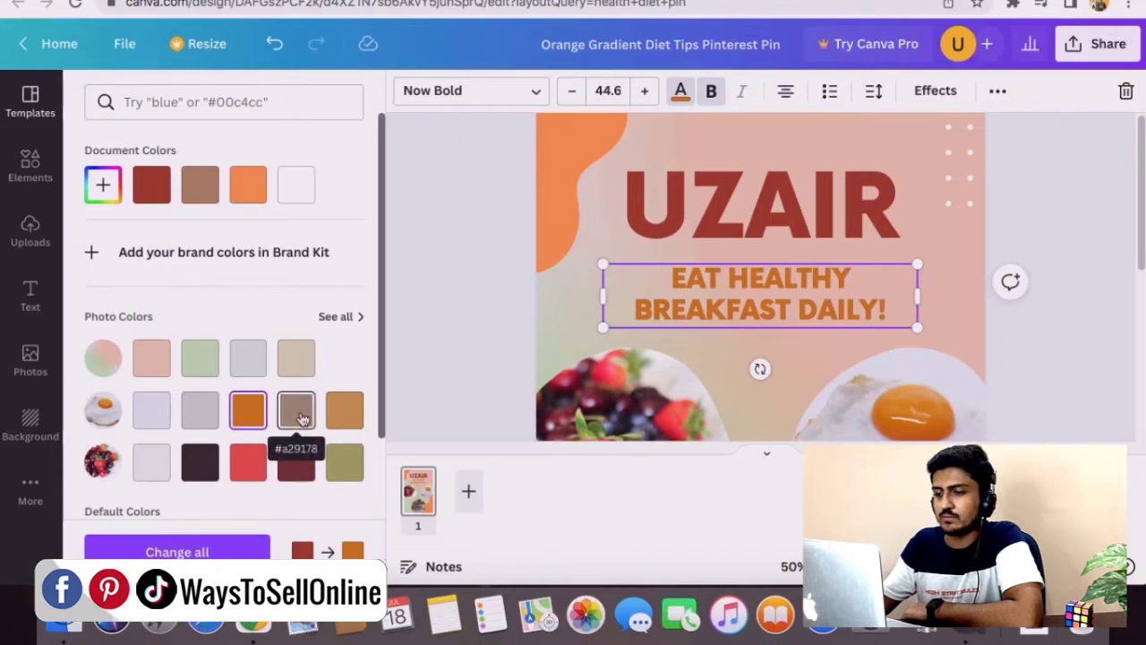
{"action": "left_click", "coordinate": [251, 366]}
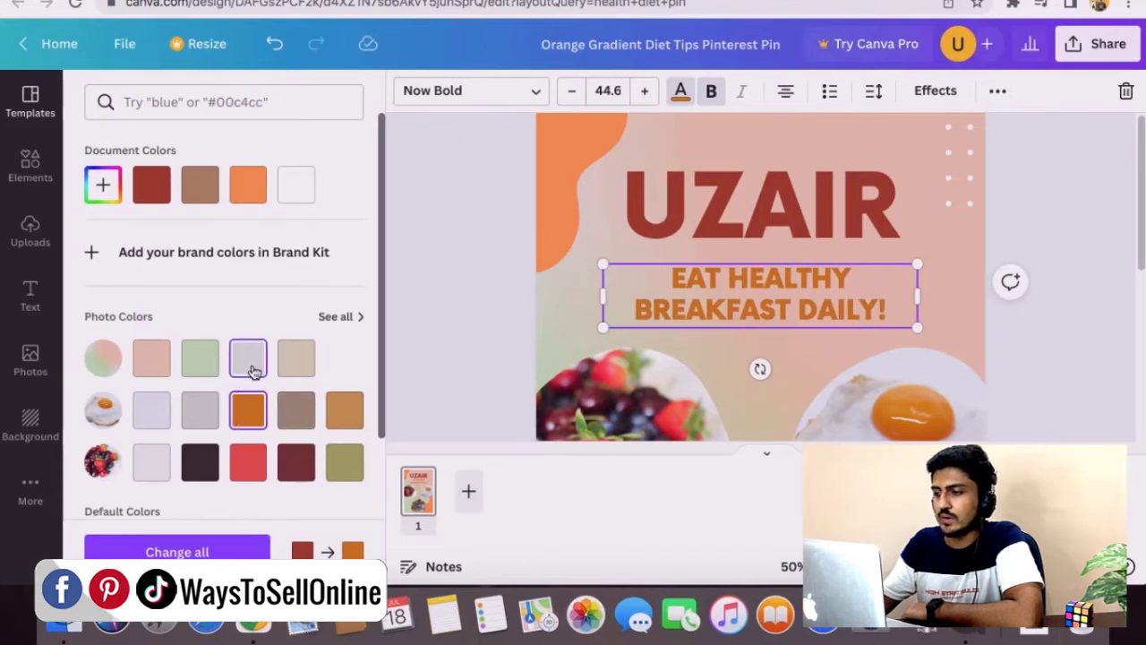
{"action": "left_click", "coordinate": [257, 421]}
{"action": "left_click", "coordinate": [1092, 256]}
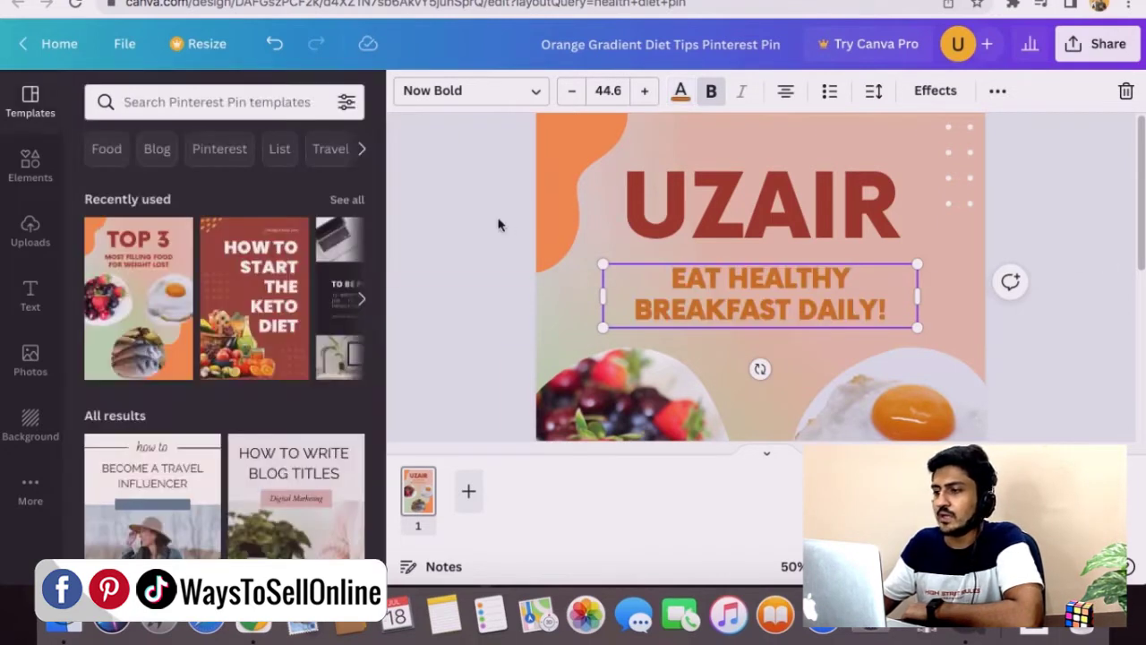
{"action": "left_click", "coordinate": [562, 179]}
- Nudge the orange corner blob slightly upward and review the photos below
{"action": "mouse_move", "coordinate": [565, 152]}
{"action": "left_mouse_down"}
{"action": "mouse_move", "coordinate": [607, 220]}
{"action": "mouse_move", "coordinate": [778, 213]}
{"action": "mouse_move", "coordinate": [727, 220]}
{"action": "mouse_move", "coordinate": [563, 144]}
{"action": "left_mouse_up"}
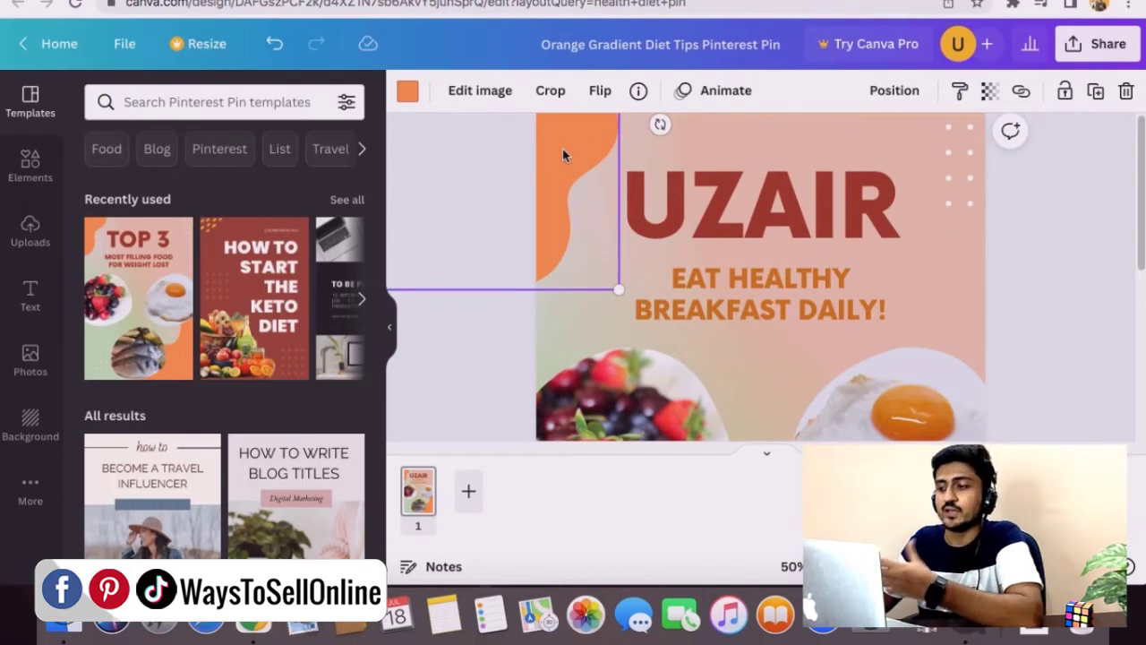
{"action": "scroll", "coordinate": [644, 294], "scroll_direction": "down", "scroll_amount": 5}
{"action": "scroll", "coordinate": [976, 278], "scroll_direction": "down", "scroll_amount": 1}
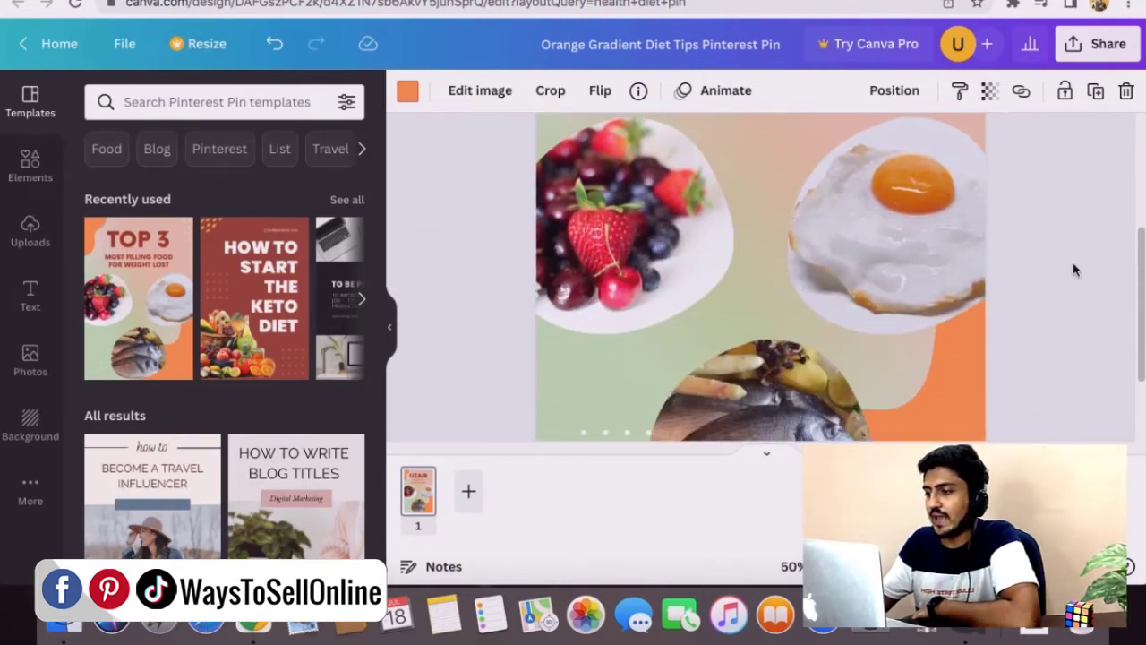
{"action": "scroll", "coordinate": [920, 295], "scroll_direction": "down", "scroll_amount": 3}
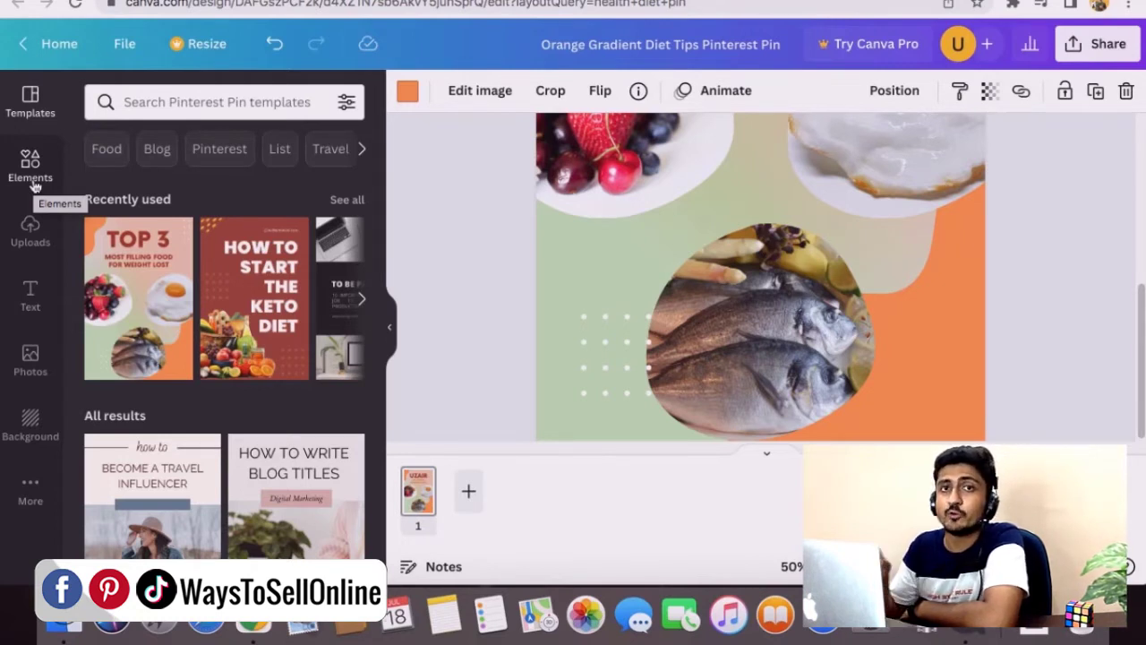
- Start an Uploads media upload, then cancel the file picker without uploading
{"action": "left_click", "coordinate": [27, 235]}
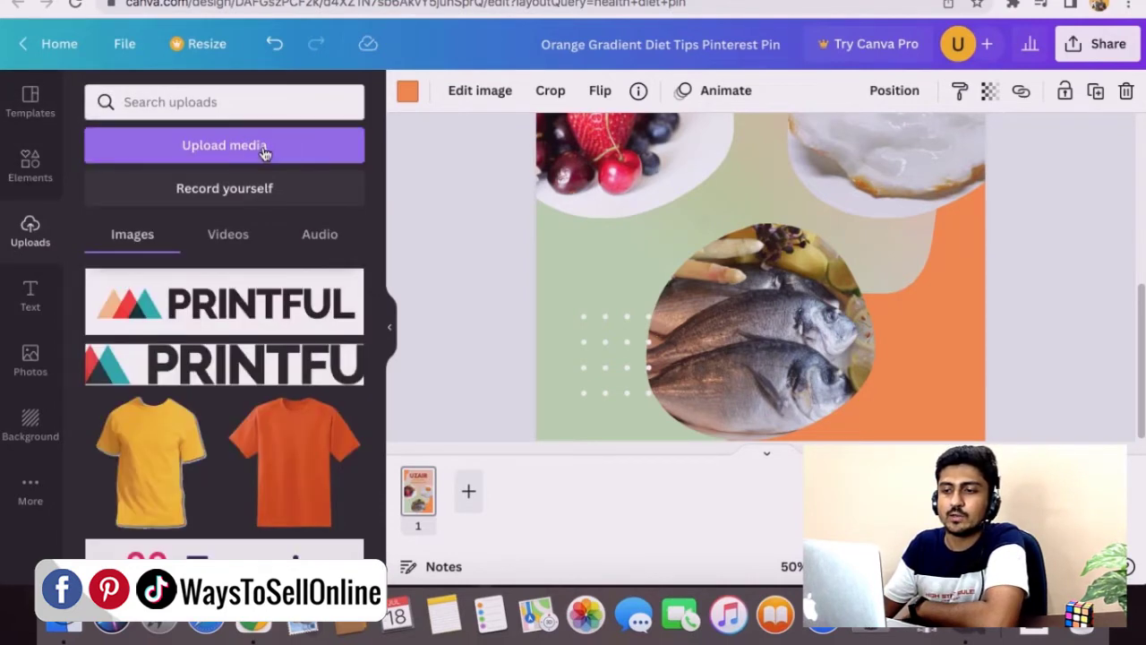
{"action": "left_click", "coordinate": [224, 145]}
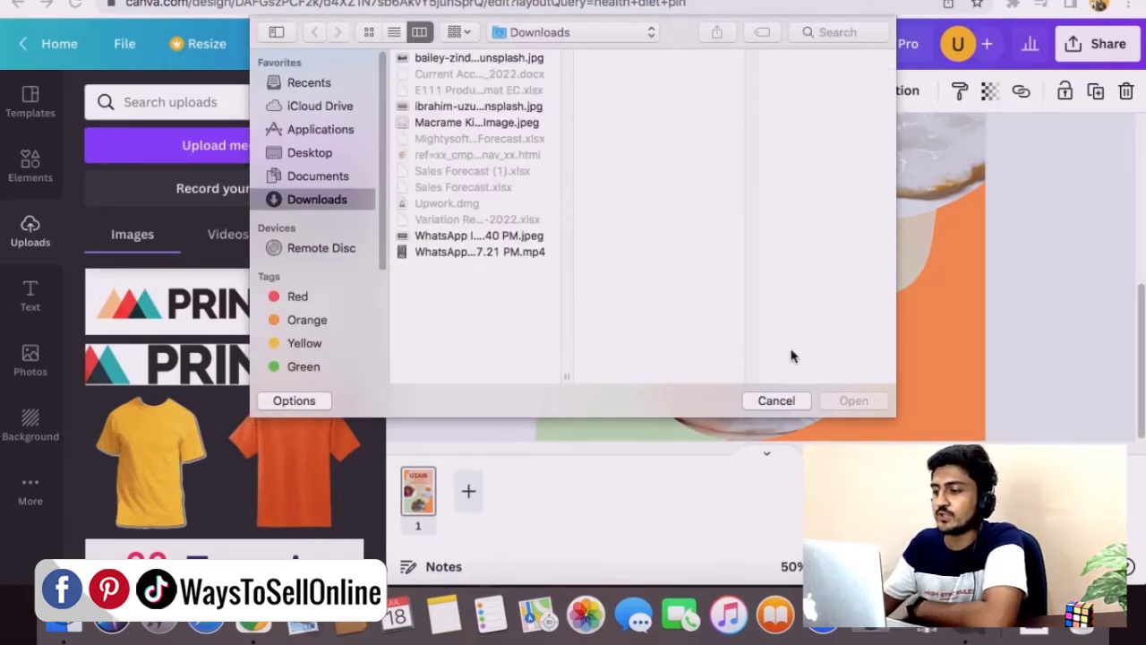
{"action": "left_click", "coordinate": [779, 405]}
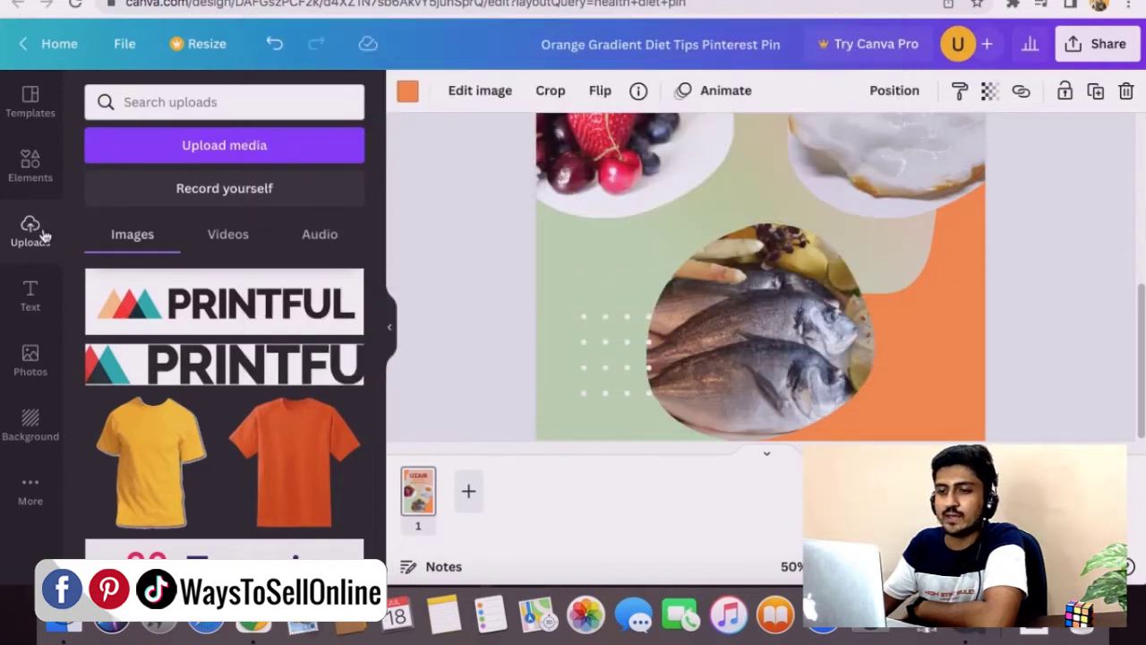
- Switch the side panel to the Elements library and browse it
{"action": "left_click", "coordinate": [30, 166]}
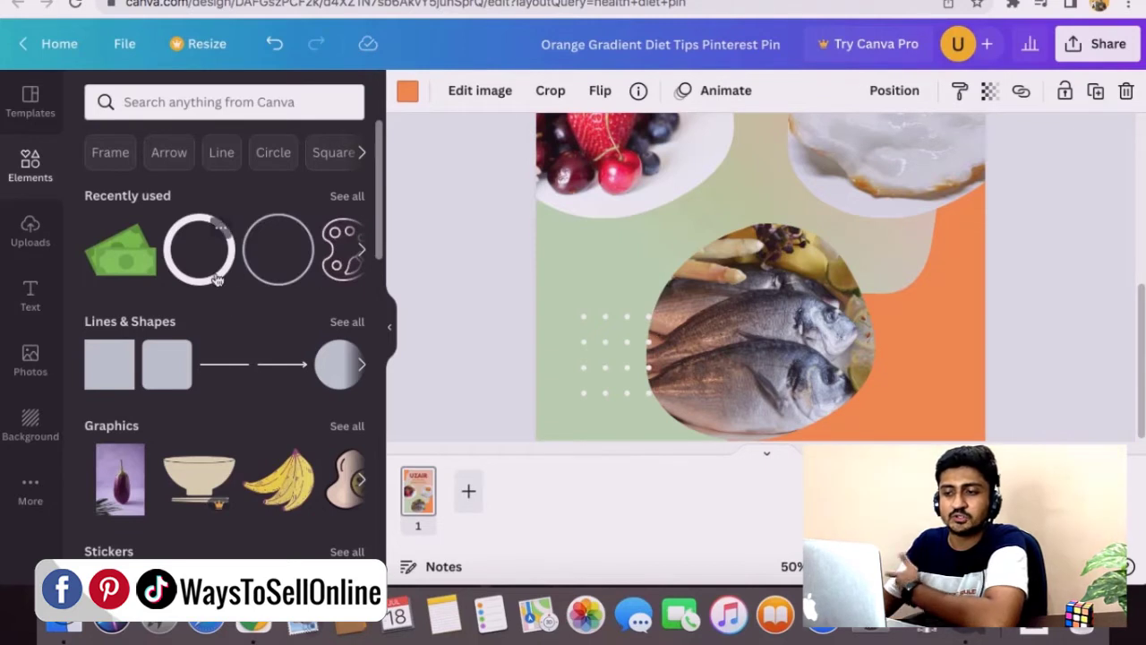
{"action": "scroll", "coordinate": [268, 360], "scroll_direction": "down", "scroll_amount": 5}
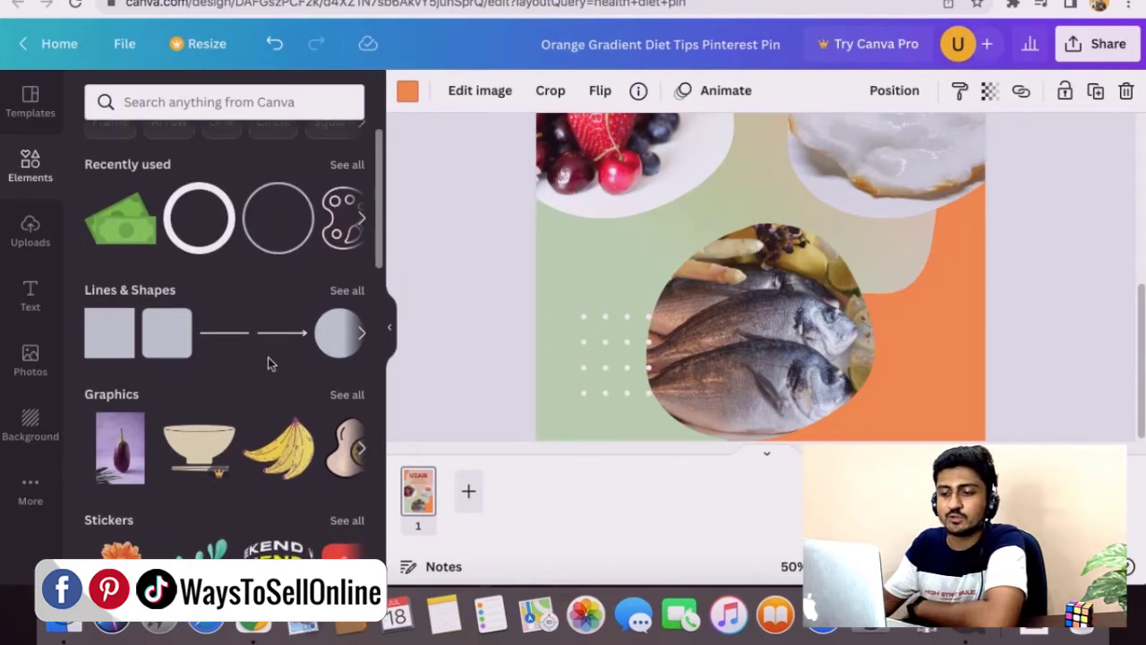
{"action": "scroll", "coordinate": [195, 336], "scroll_direction": "up", "scroll_amount": 3}
{"action": "scroll", "coordinate": [194, 335], "scroll_direction": "up", "scroll_amount": 3}
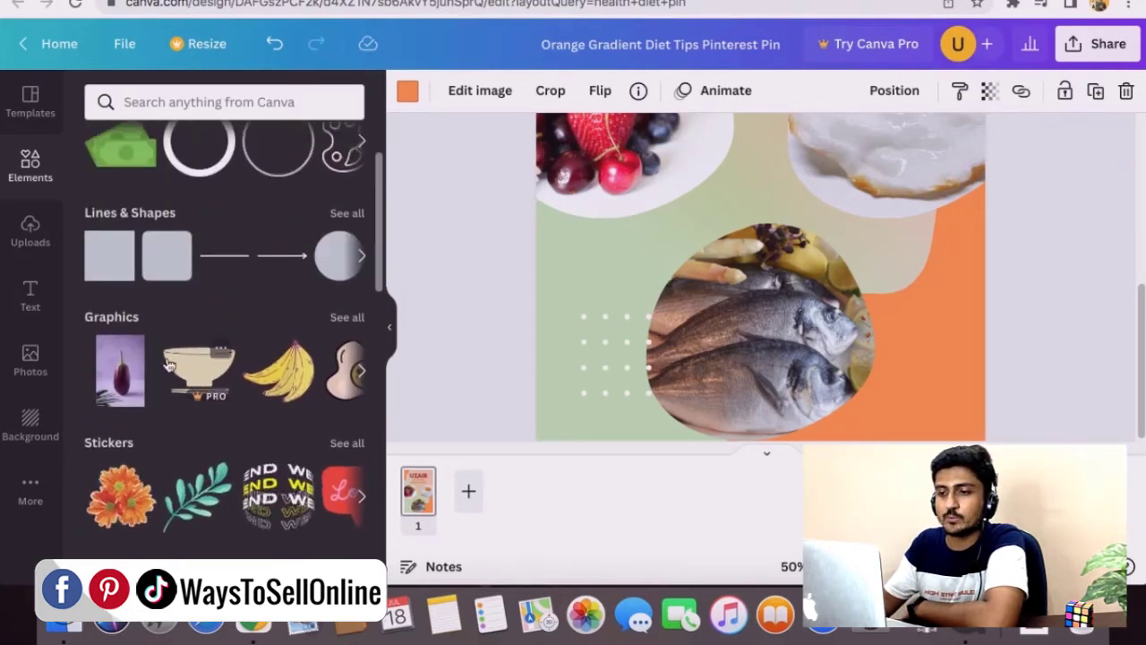
{"action": "left_click", "coordinate": [199, 105]}
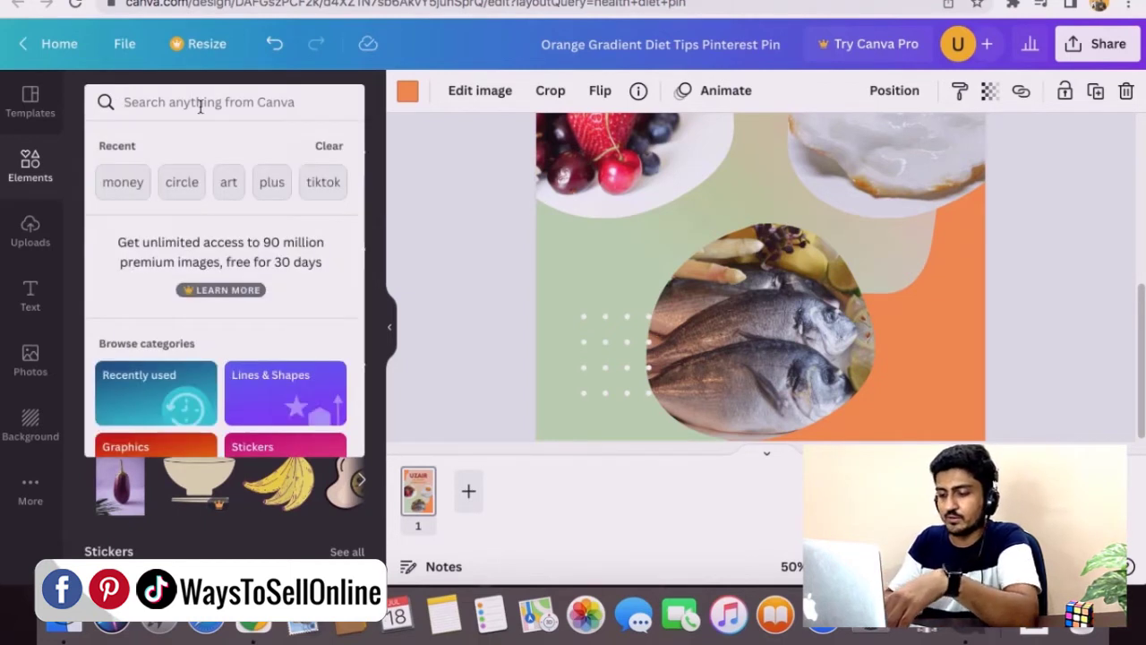
- Search Elements for 'butter' and drop the butter photo into the fish frame
{"action": "type", "text": "butter"}
{"action": "key", "text": "Return"}
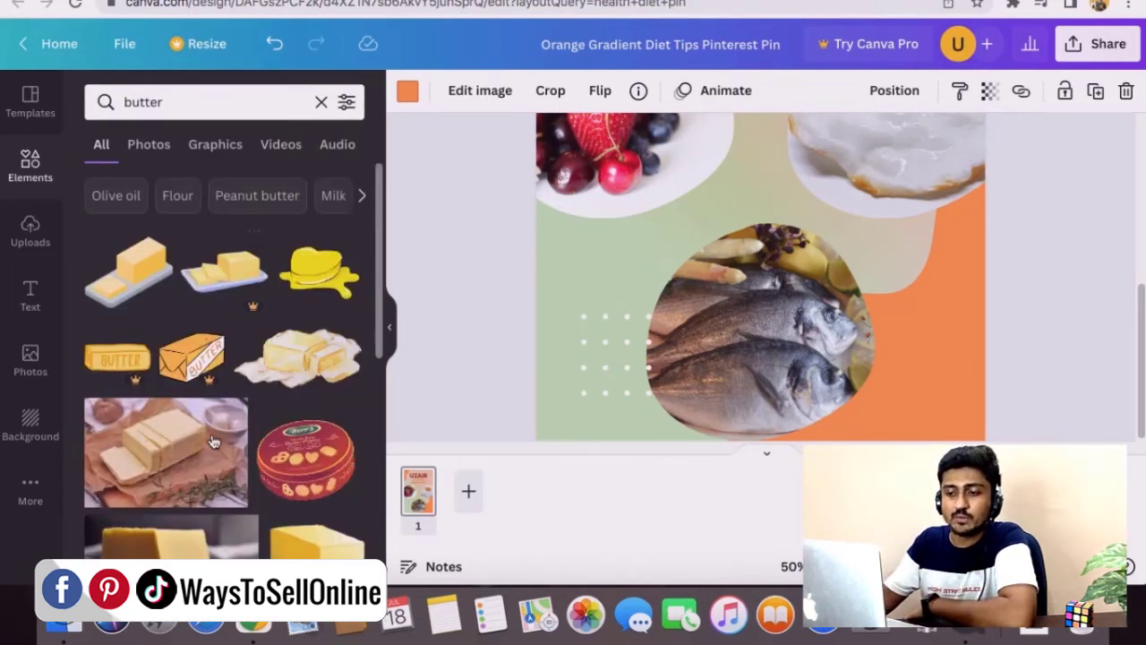
{"action": "scroll", "coordinate": [215, 443], "scroll_direction": "down", "scroll_amount": 4}
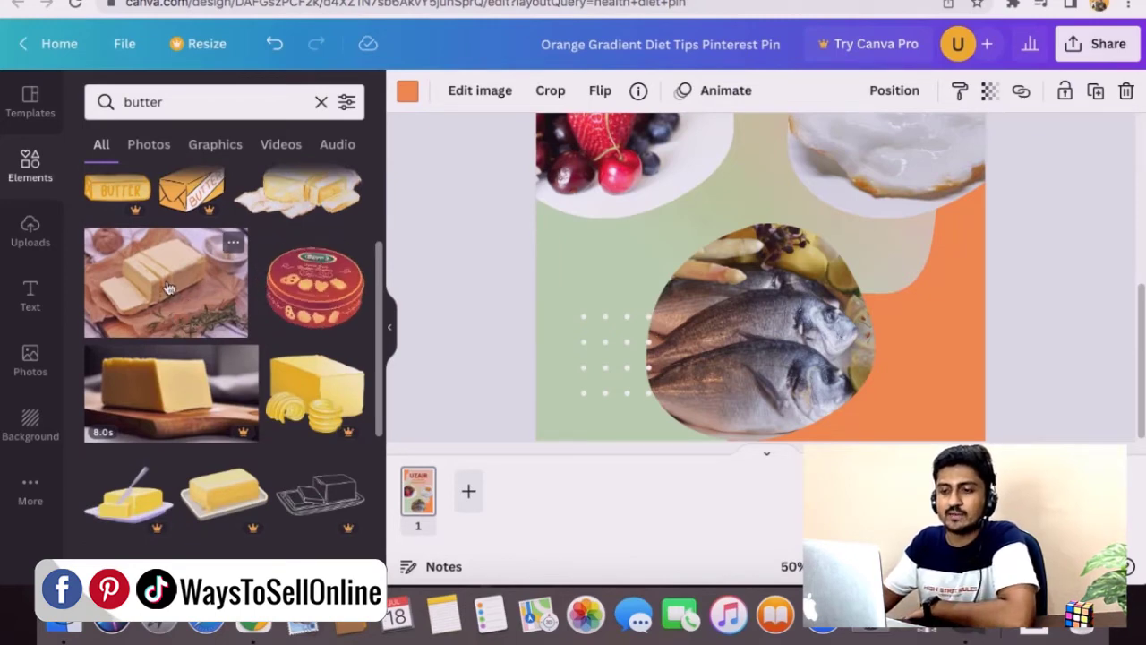
{"action": "left_click_drag", "start_coordinate": [176, 283], "coordinate": [709, 275]}
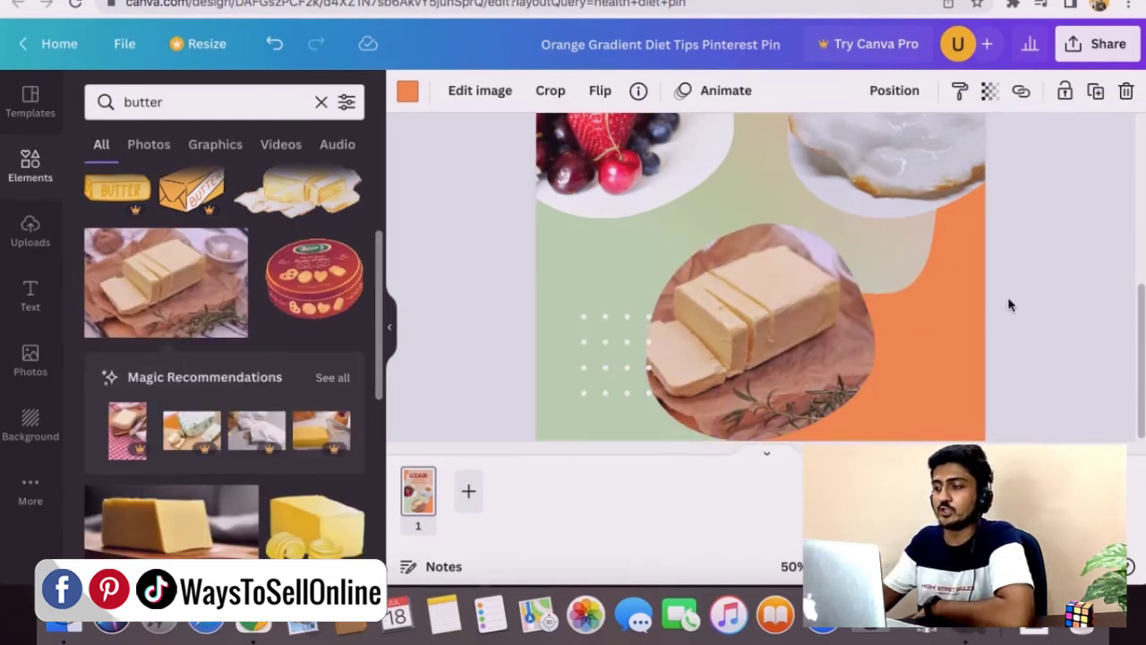
{"action": "scroll", "coordinate": [1009, 306], "scroll_direction": "up", "scroll_amount": 5}
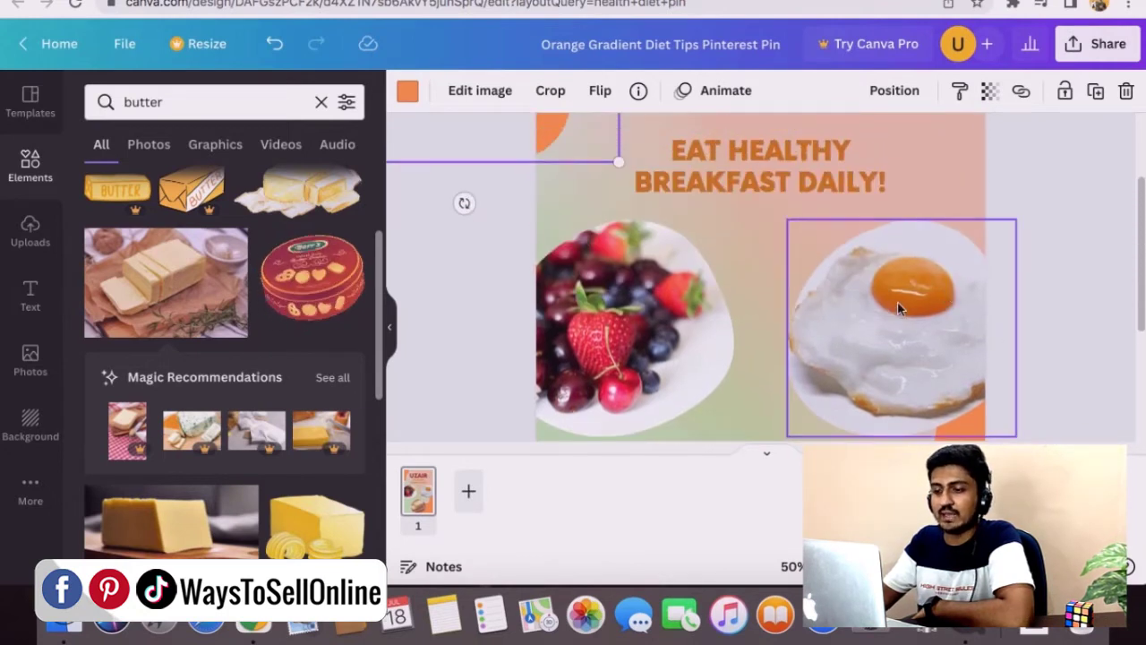
{"action": "left_click", "coordinate": [130, 102]}
- Search Elements for 'milk' and swap the fried-egg photo for the milk bottles
{"action": "double_click", "coordinate": [139, 102]}
{"action": "type", "text": "mil"}
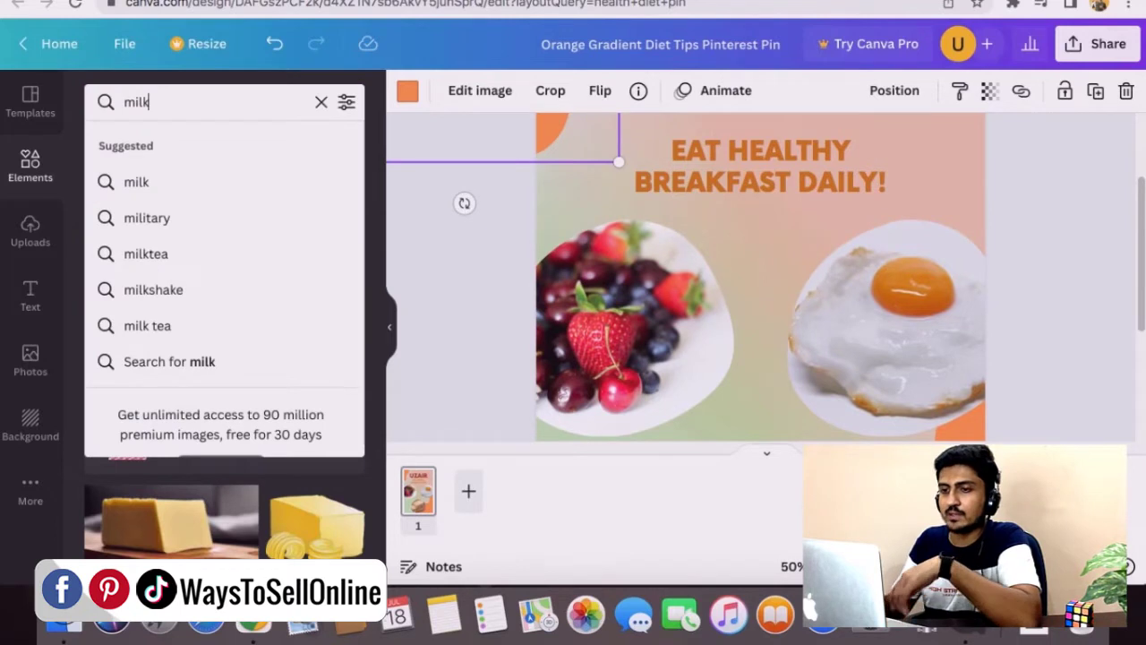
{"action": "type", "text": "k"}
{"action": "key", "text": "Return"}
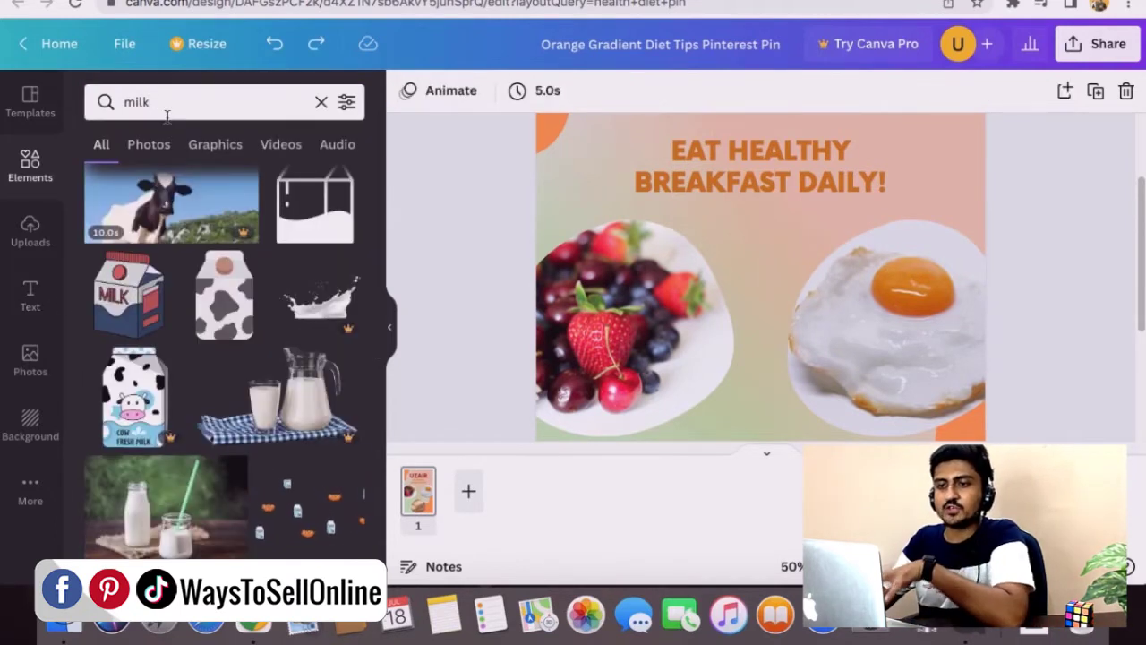
{"action": "scroll", "coordinate": [179, 408], "scroll_direction": "down", "scroll_amount": 2}
{"action": "scroll", "coordinate": [206, 412], "scroll_direction": "down", "scroll_amount": 1}
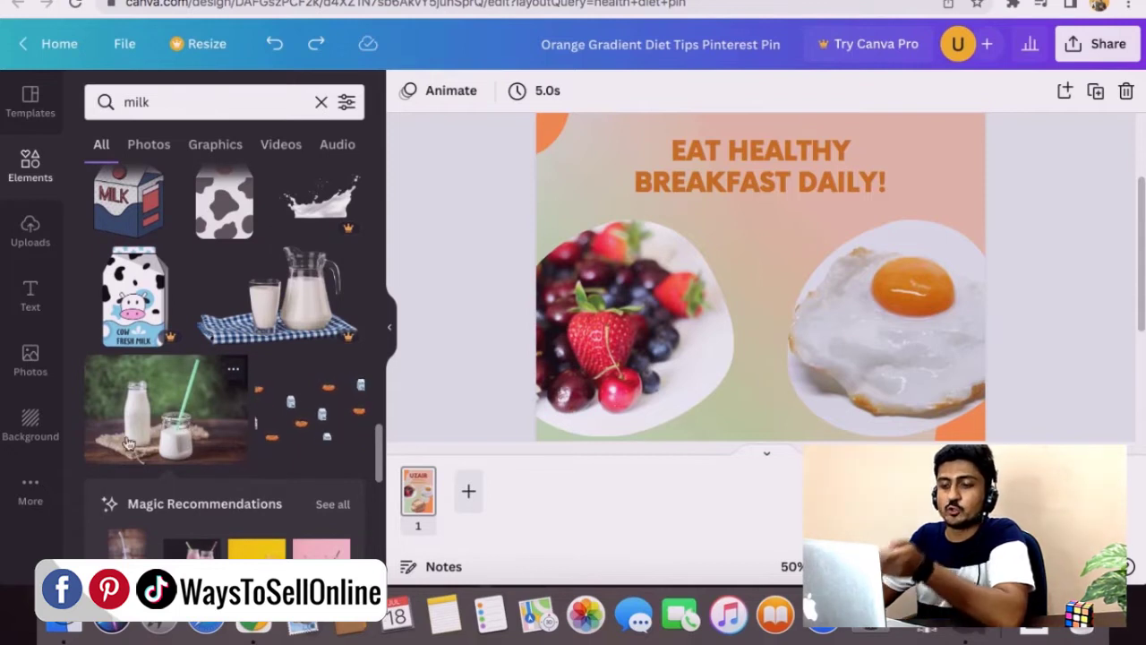
{"action": "left_click", "coordinate": [918, 315]}
{"action": "left_click_drag", "start_coordinate": [179, 406], "coordinate": [809, 283]}
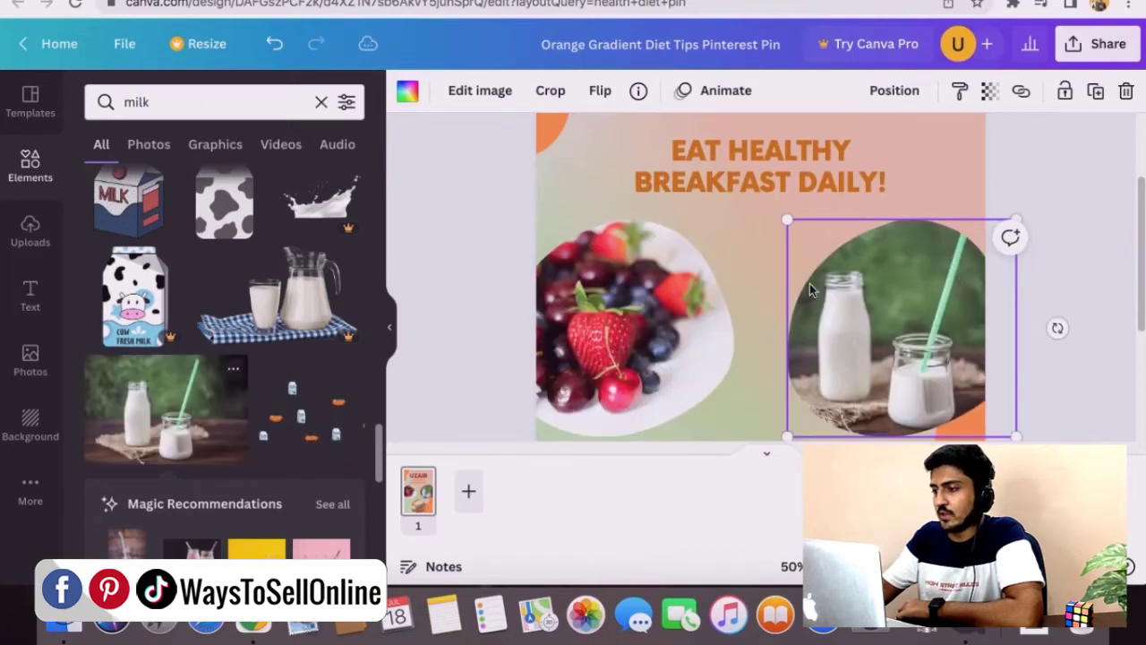
{"action": "left_click", "coordinate": [1093, 238]}
- Zoom out to 25% to see the whole pin
{"action": "scroll", "coordinate": [890, 305], "scroll_direction": "up", "scroll_amount": 1}
{"action": "scroll", "coordinate": [889, 301], "scroll_direction": "down", "scroll_amount": 4}
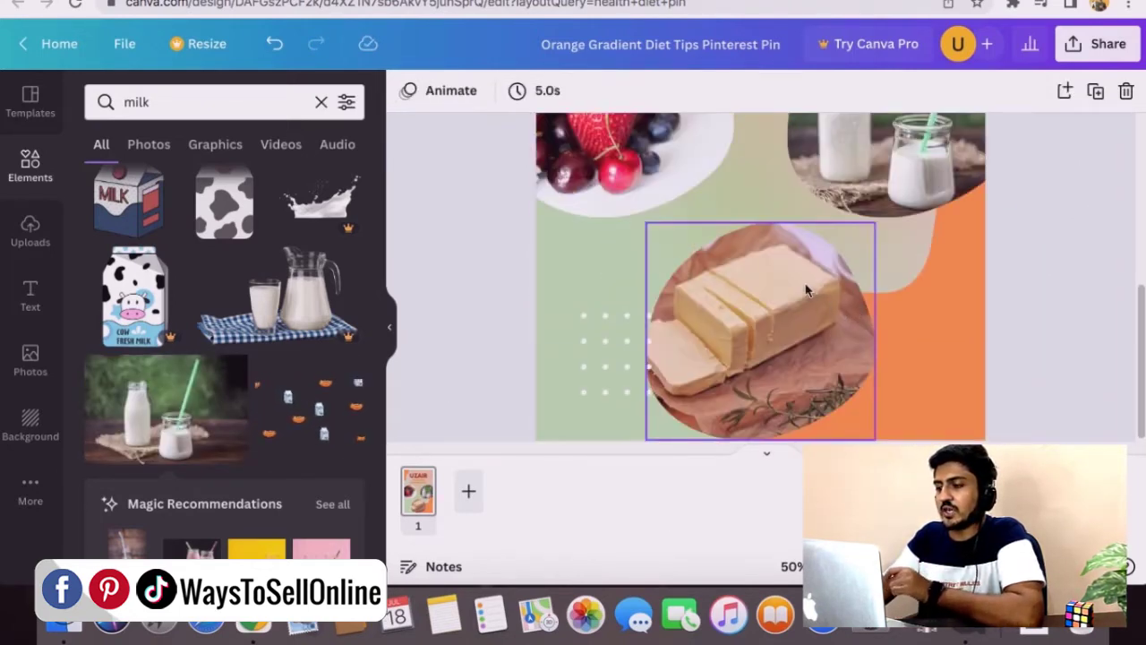
{"action": "scroll", "coordinate": [783, 330], "scroll_direction": "up", "scroll_amount": 4}
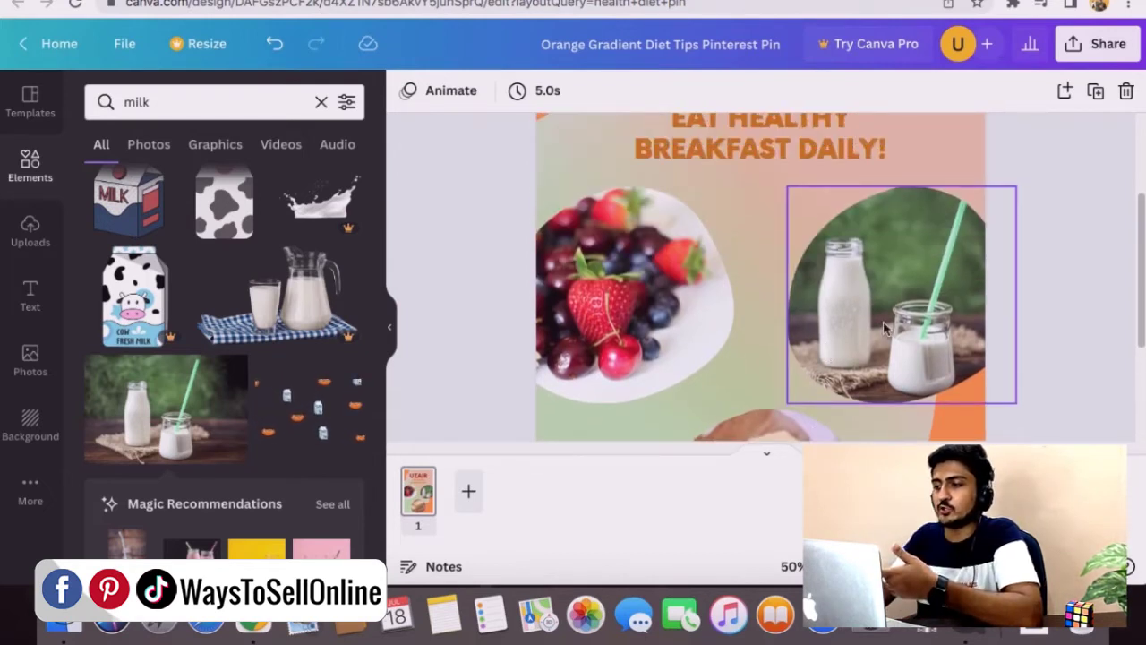
{"action": "scroll", "coordinate": [883, 325], "scroll_direction": "down", "scroll_amount": 2}
{"action": "scroll", "coordinate": [885, 328], "scroll_direction": "up", "scroll_amount": 3}
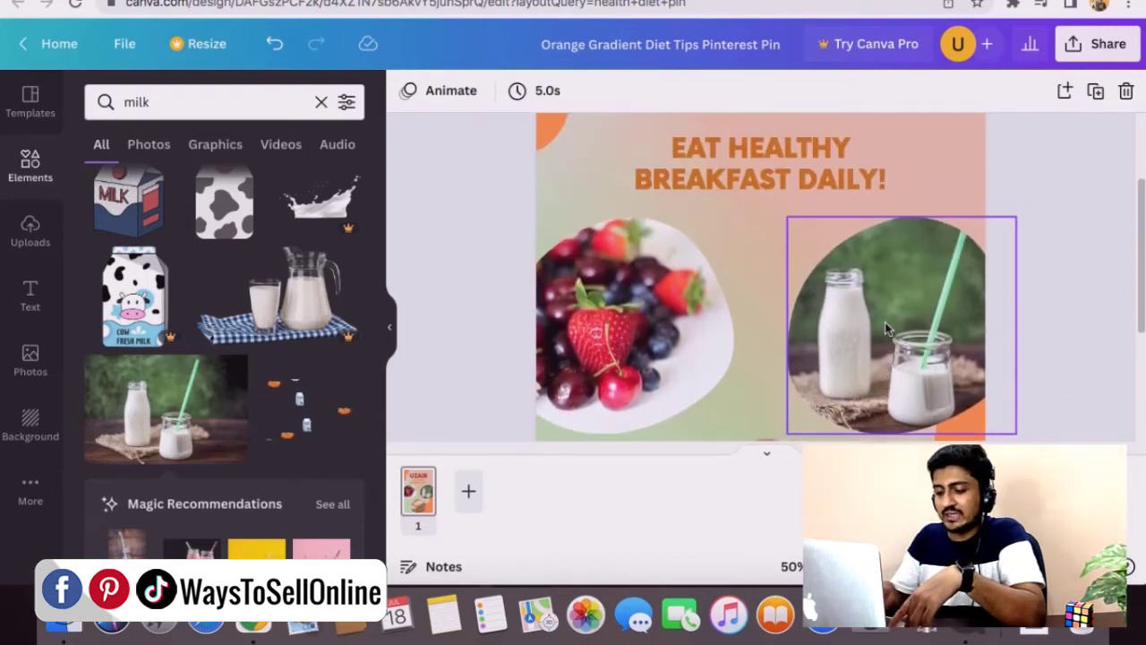
{"action": "key", "text": "super+minus"}
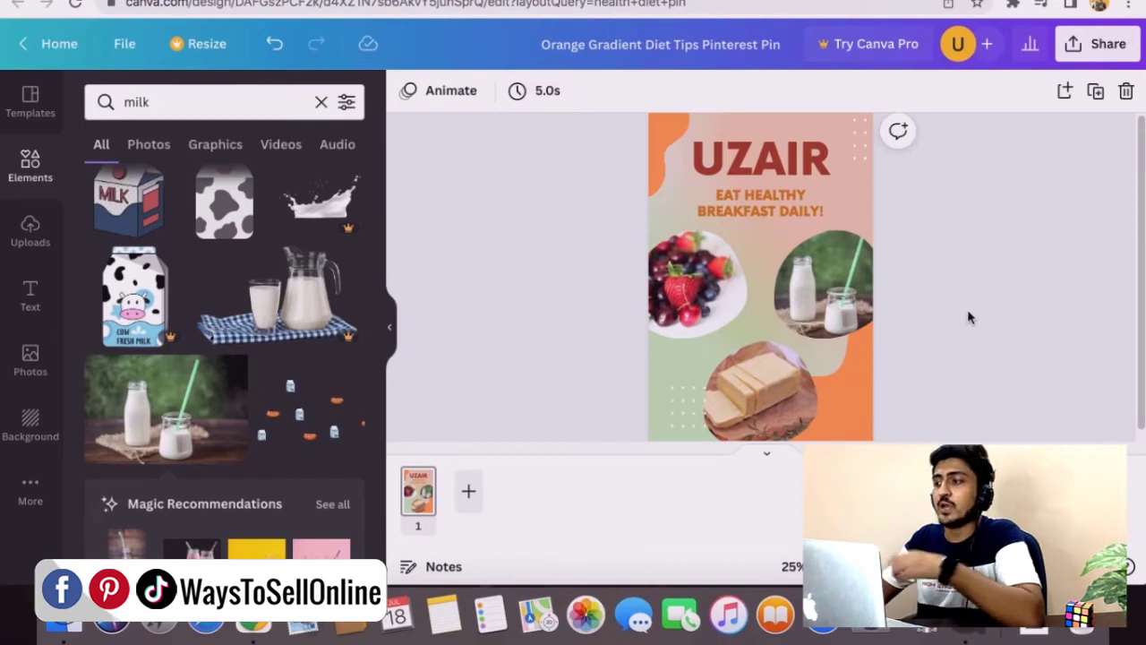
- Download the pin as a JPG file instead of PNG
{"action": "left_click", "coordinate": [1102, 47]}
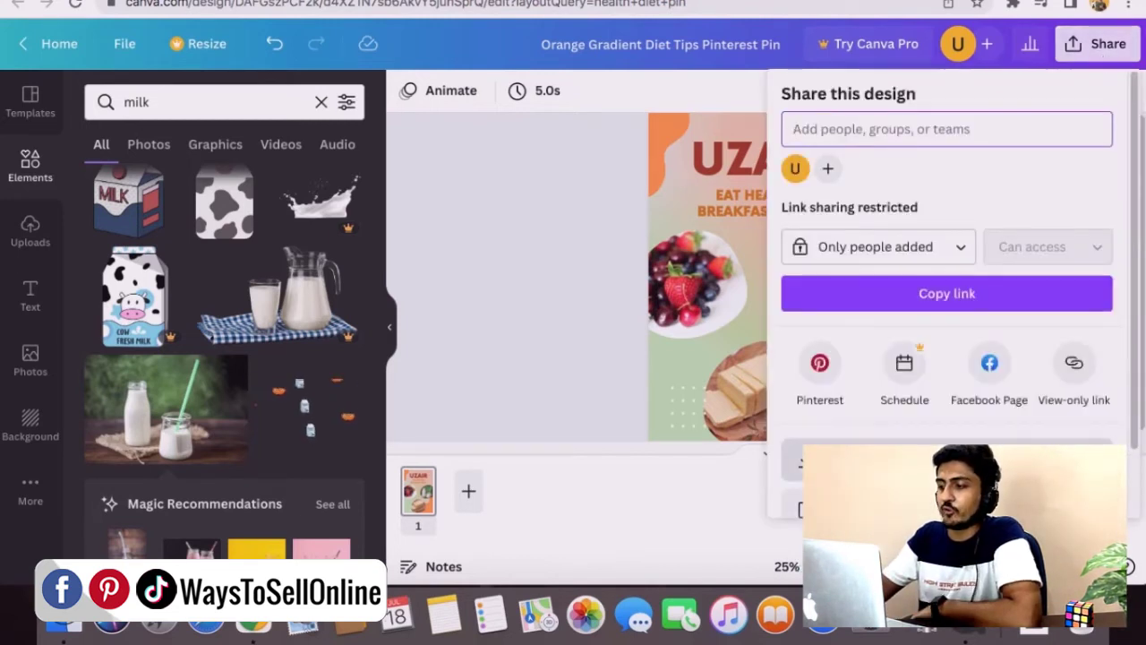
{"action": "left_click", "coordinate": [880, 459]}
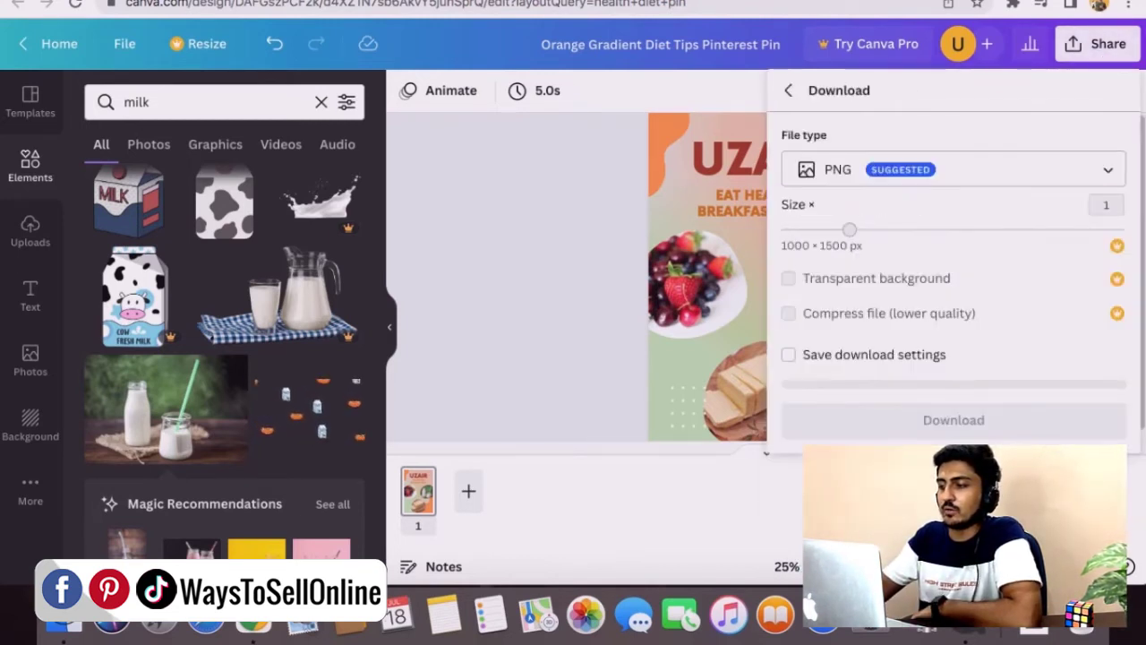
{"action": "left_click", "coordinate": [847, 179]}
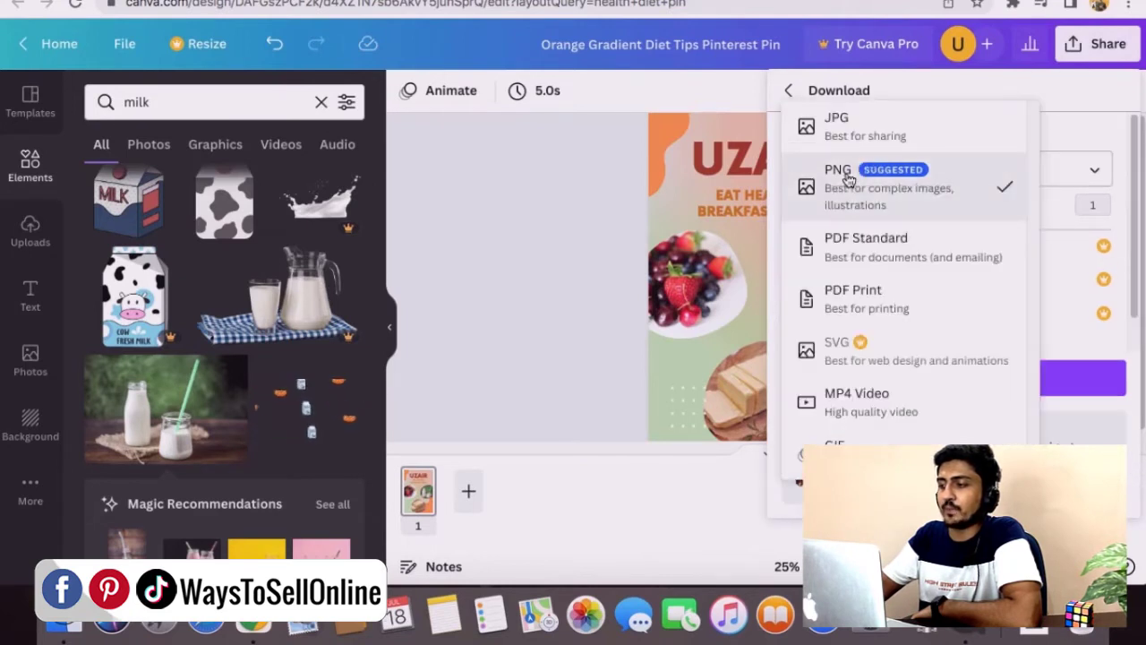
{"action": "left_click", "coordinate": [858, 131]}
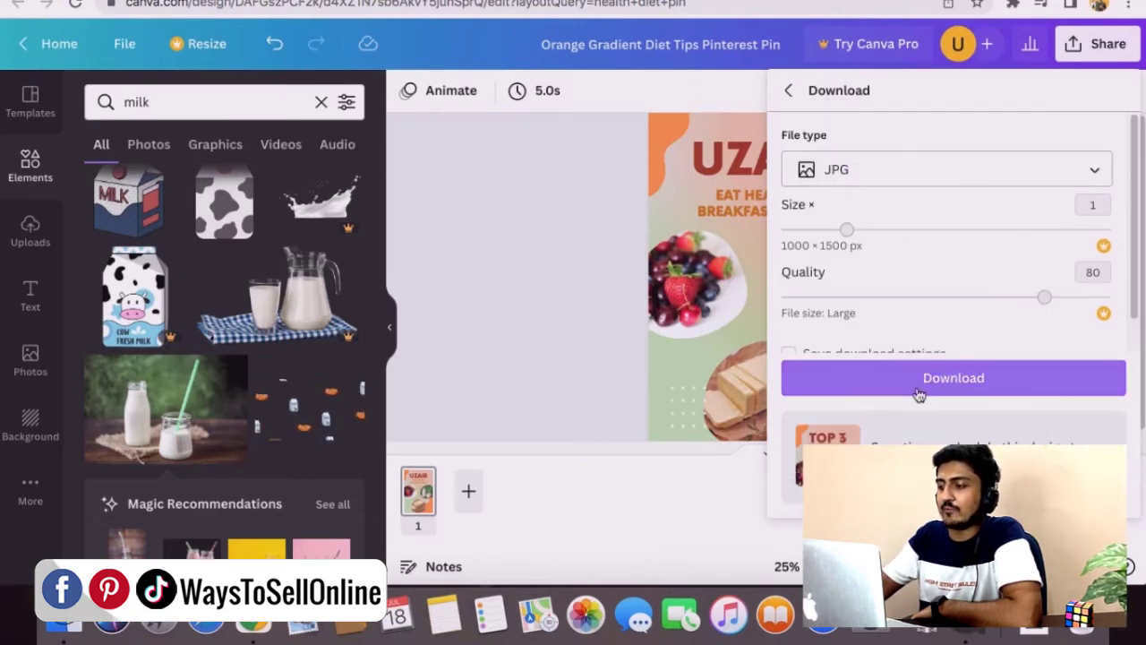
{"action": "left_click", "coordinate": [957, 382]}
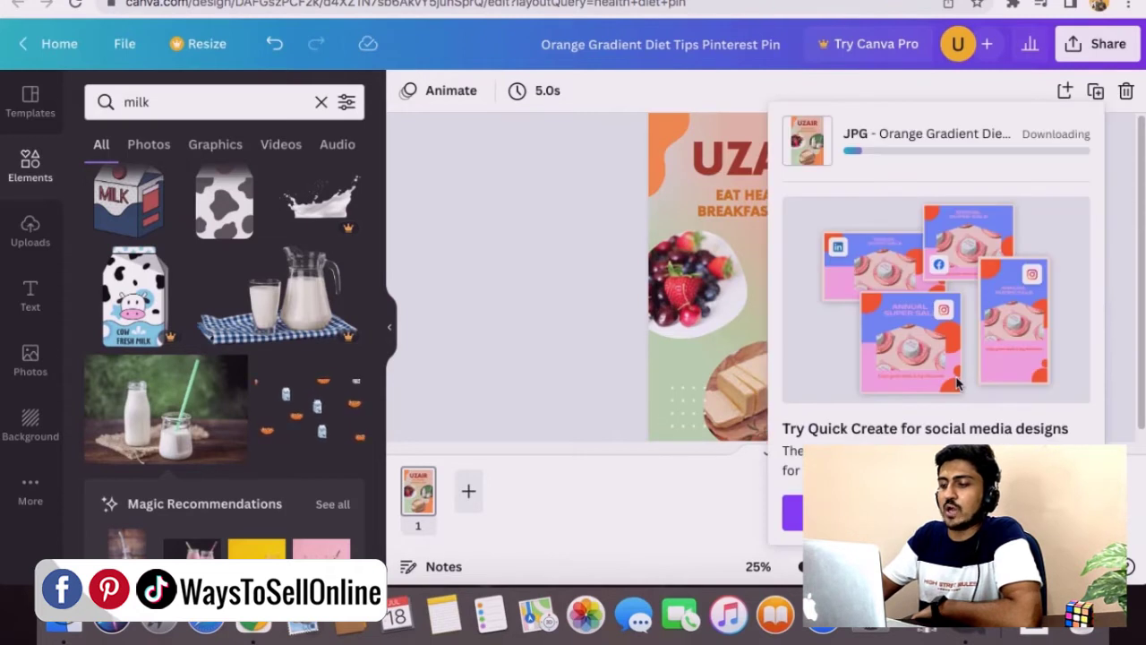